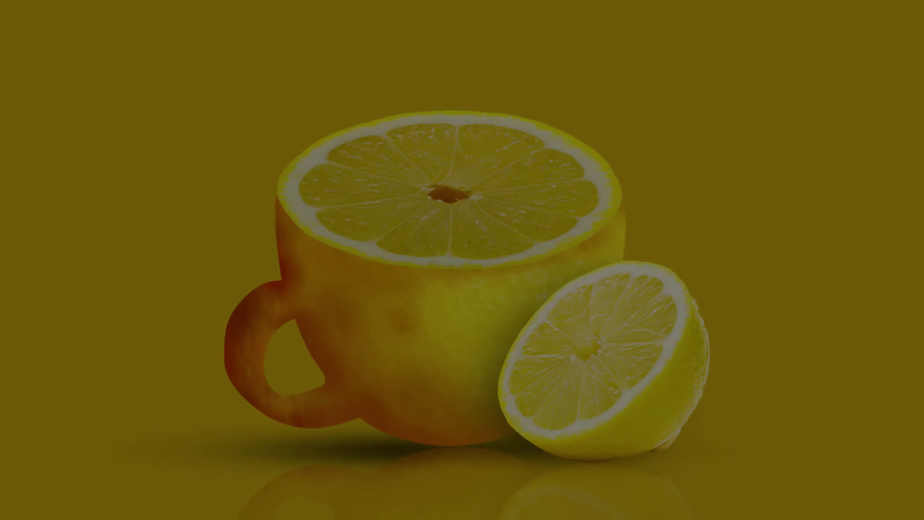
Step: Start a red Pen shape outline around the cup's rim, from left edge across the top to the right side
key(p)
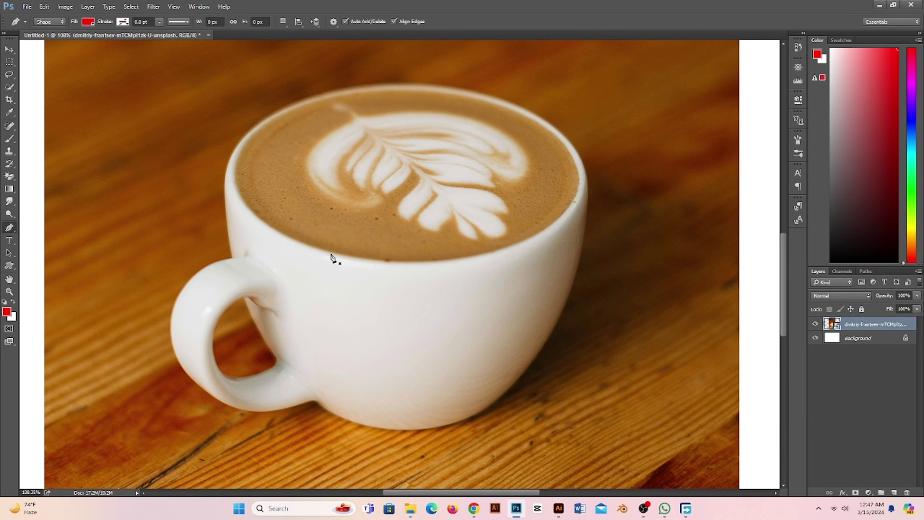
click(233, 258)
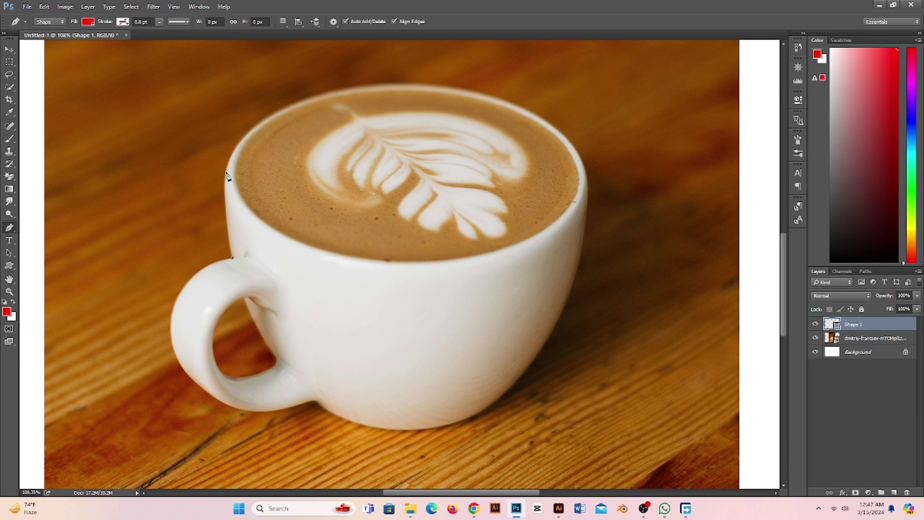
click(292, 101)
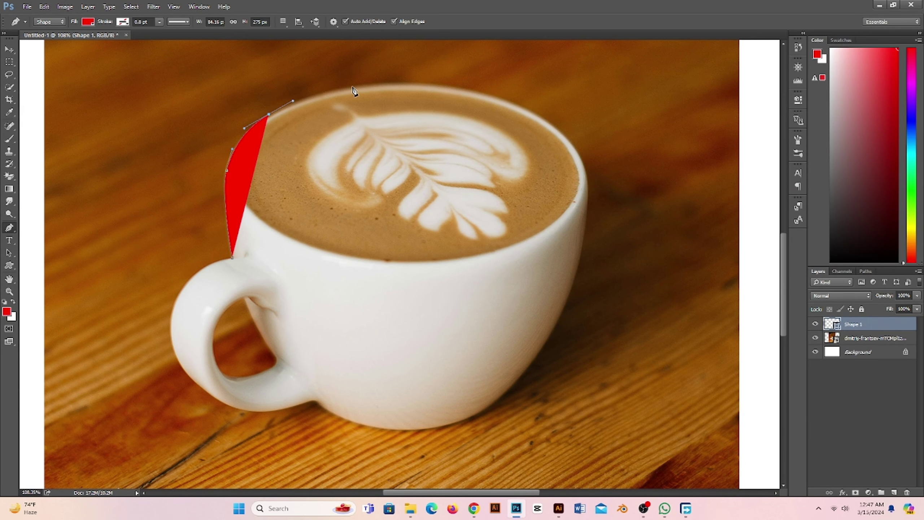
drag(354, 86, 367, 84)
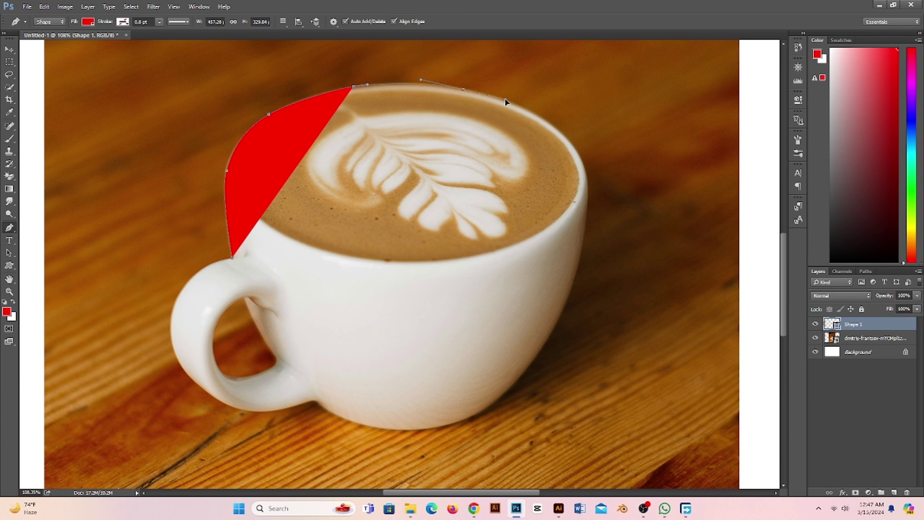
mouse_move(505, 100)
mouse_down()
mouse_move(549, 110)
mouse_move(554, 126)
mouse_up()
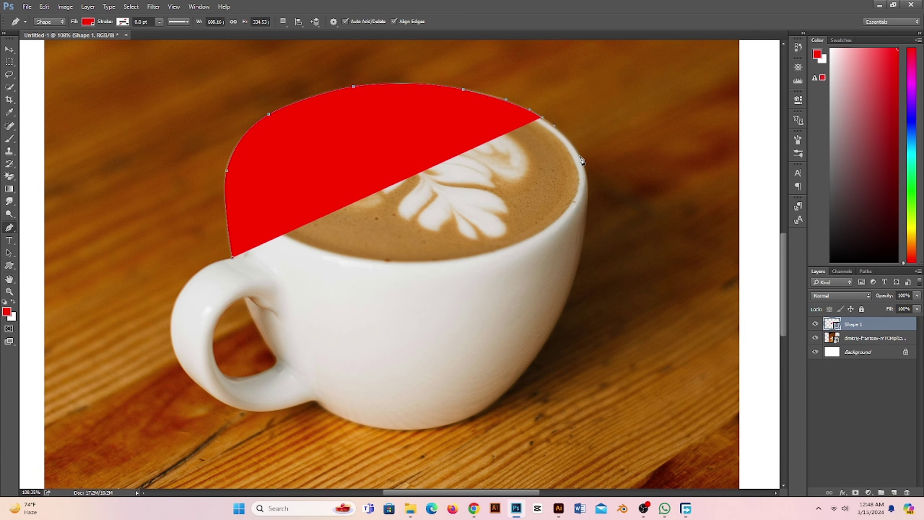
drag(580, 155, 588, 169)
Step: Close the red outline around the cup's right side, base and handle, then duplicate the shape layer
scroll(582, 164, down, 1)
drag(533, 296, 524, 310)
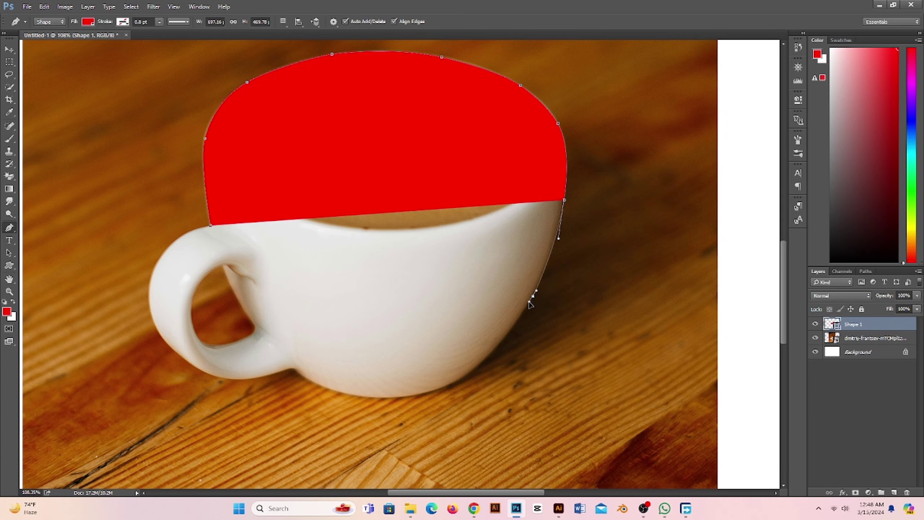
scroll(502, 262, down, 3)
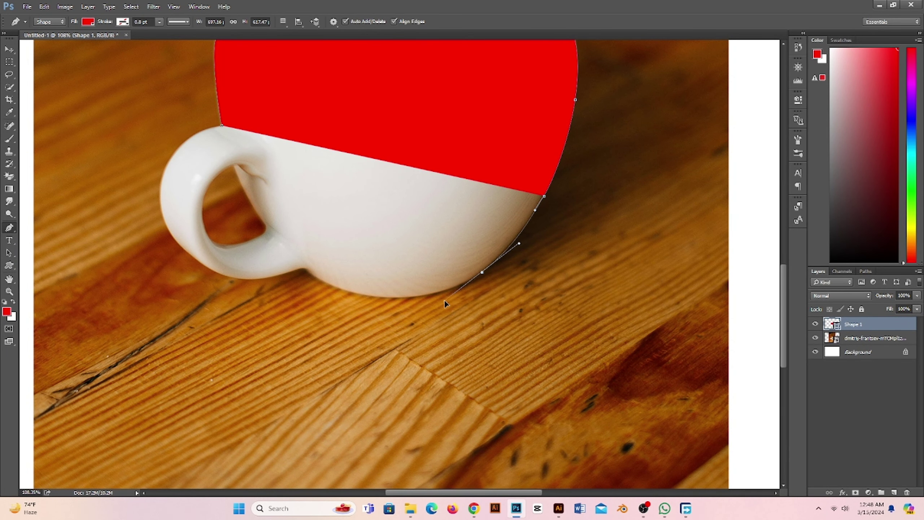
key(ctrl+z)
mouse_move(514, 238)
mouse_down()
mouse_move(479, 276)
mouse_move(433, 293)
mouse_move(359, 294)
mouse_up()
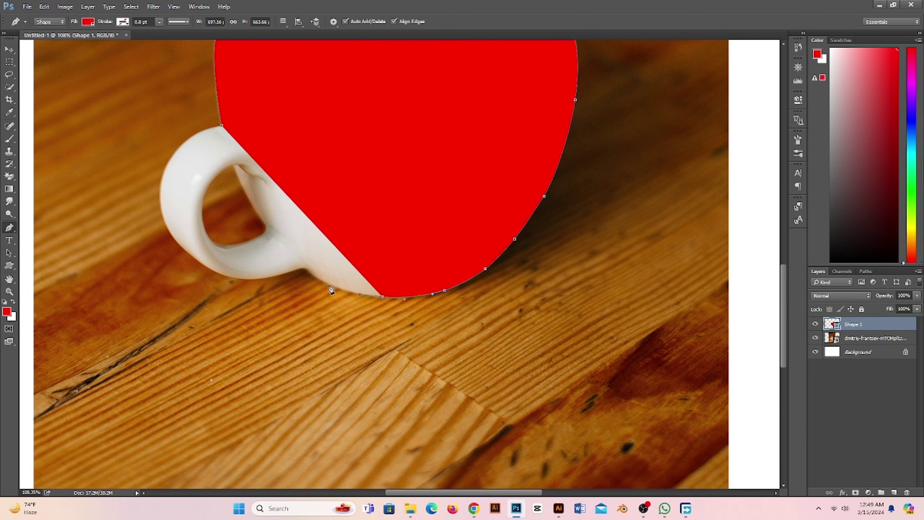
click(323, 280)
drag(297, 270, 286, 275)
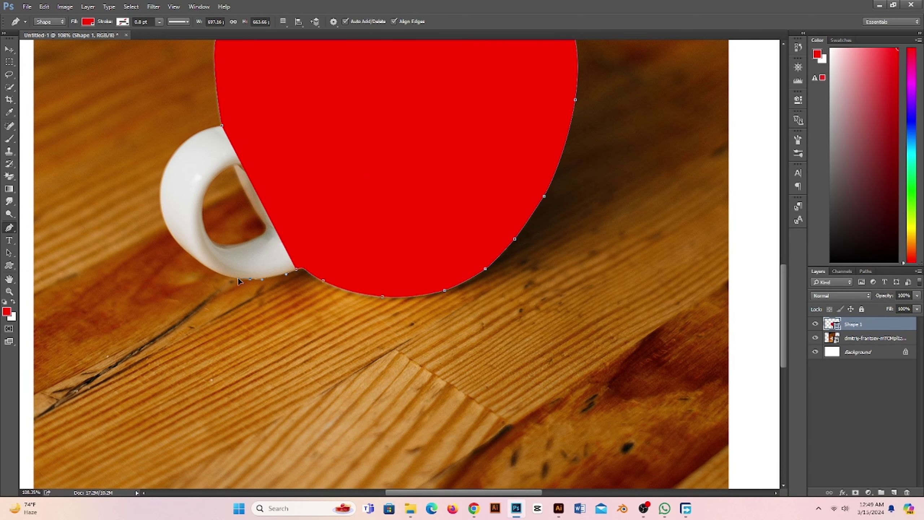
drag(203, 263, 187, 253)
drag(162, 206, 162, 180)
mouse_move(212, 162)
mouse_down()
mouse_move(278, 240)
mouse_move(303, 217)
mouse_up()
key(ctrl+j)
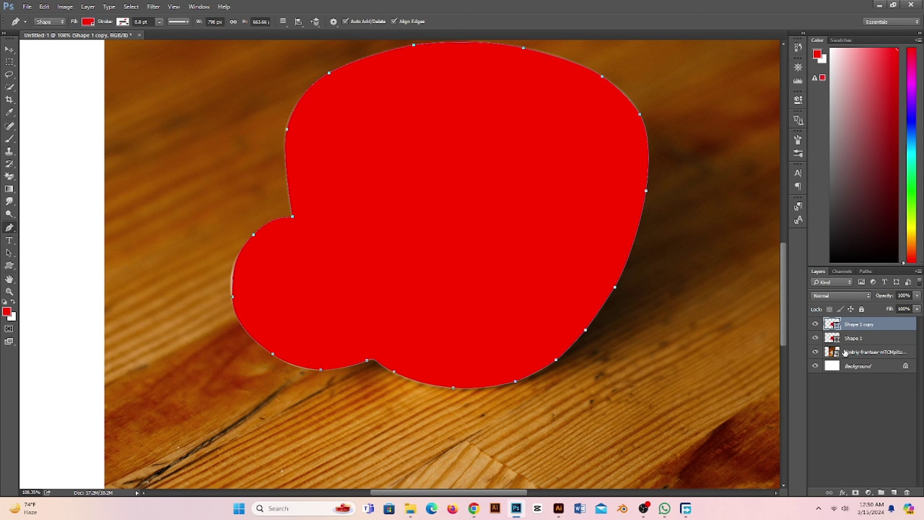
Step: Hide both red cup shapes to reveal the photo, then pen-outline the handle hole as Shape 2
click(815, 324)
click(816, 351)
key(ctrl+0)
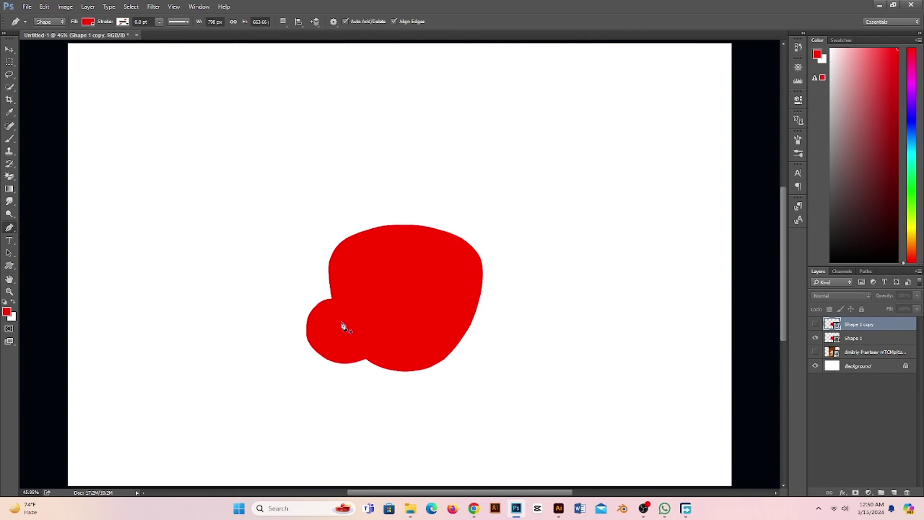
click(815, 352)
click(815, 338)
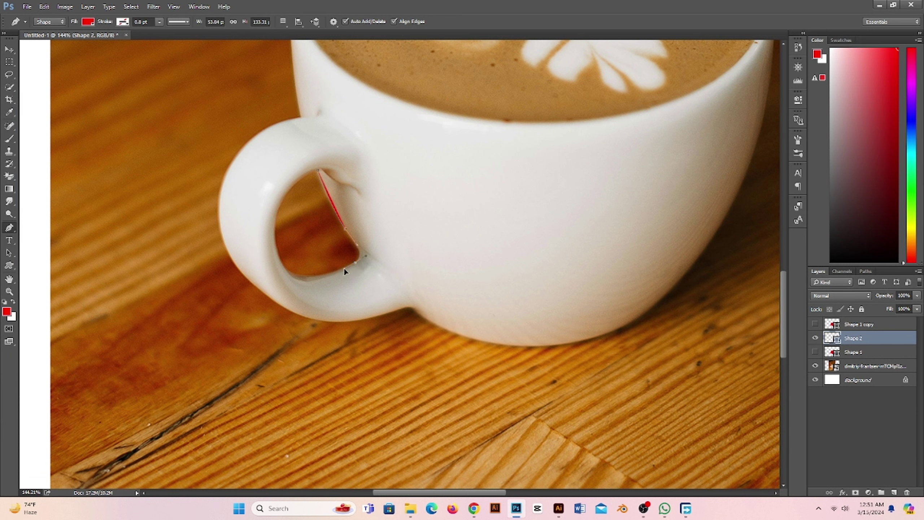
click(299, 275)
drag(276, 236, 280, 200)
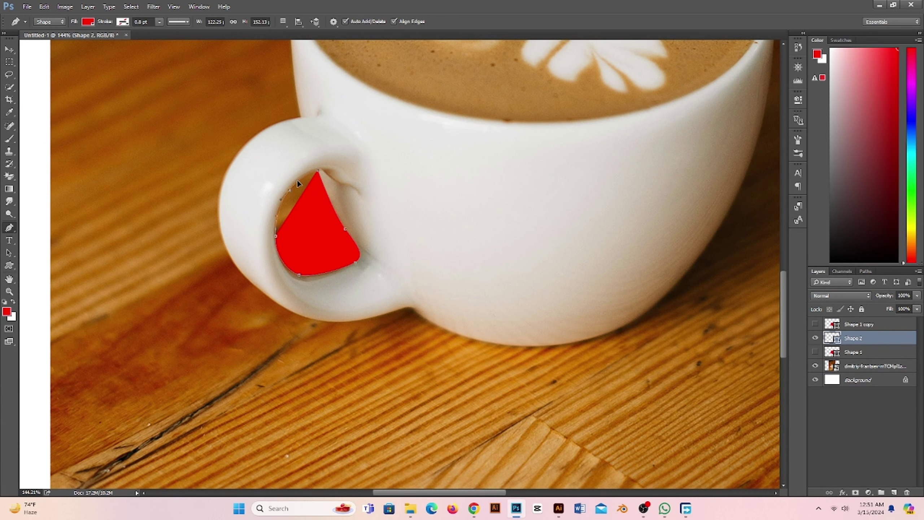
click(8, 50)
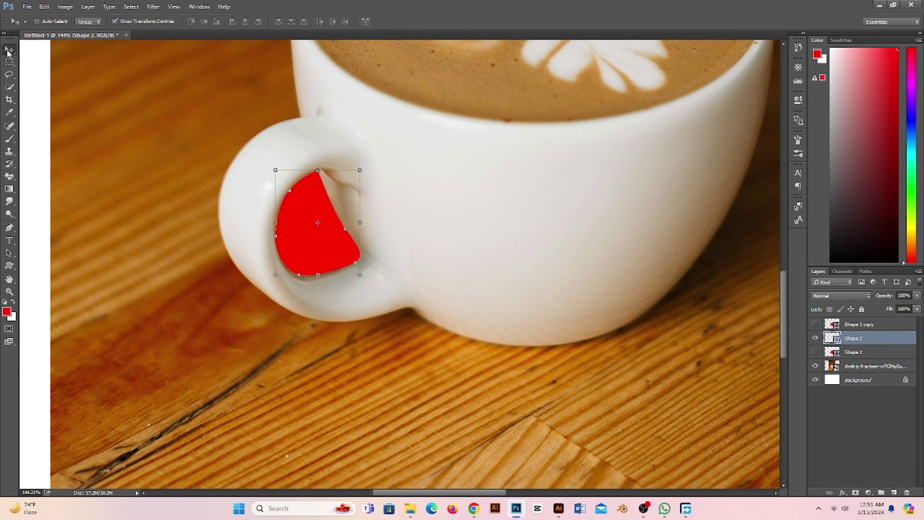
Step: Load the handle-hole shape as a selection and delete that area from the rasterized Shape 1
click(816, 352)
ctrl+click(832, 337)
click(866, 352)
click(853, 492)
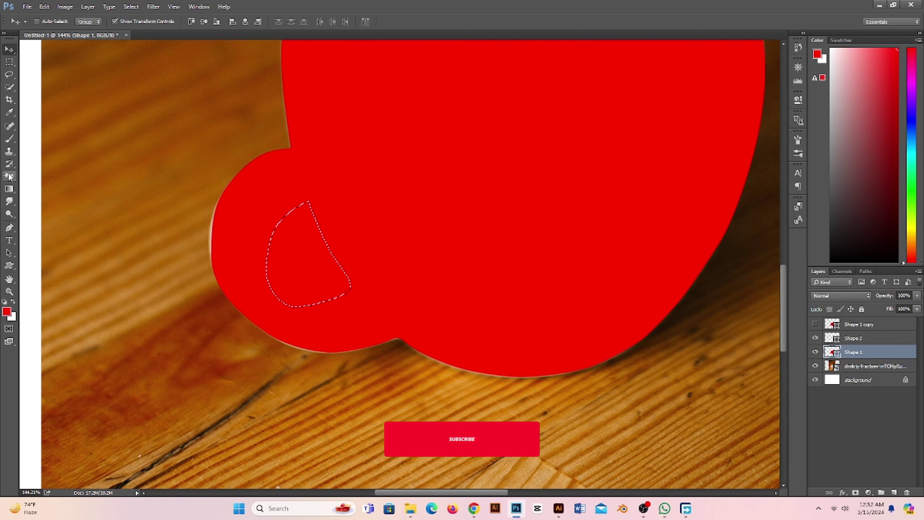
key(e)
click(329, 253)
key(Return)
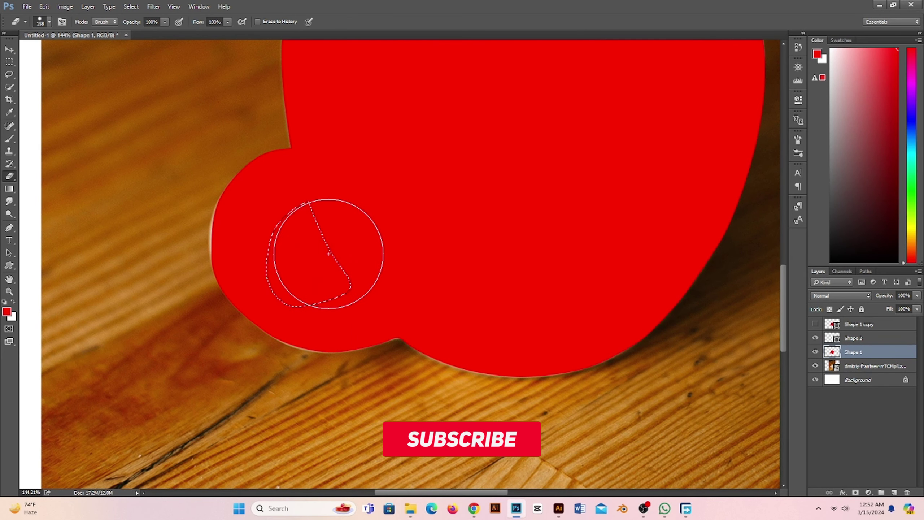
Step: Hide Shape 2, deselect, and delete the unused Shape 1 copy
click(816, 338)
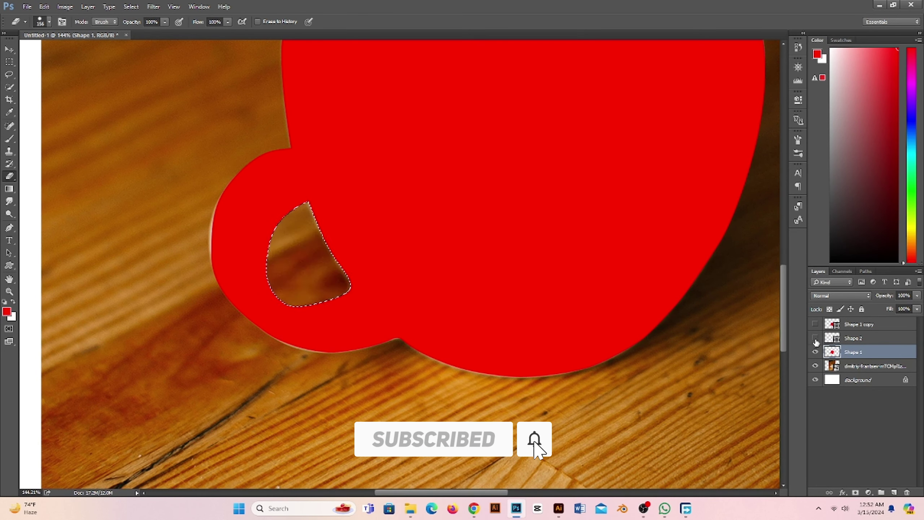
key(ctrl+d)
click(9, 61)
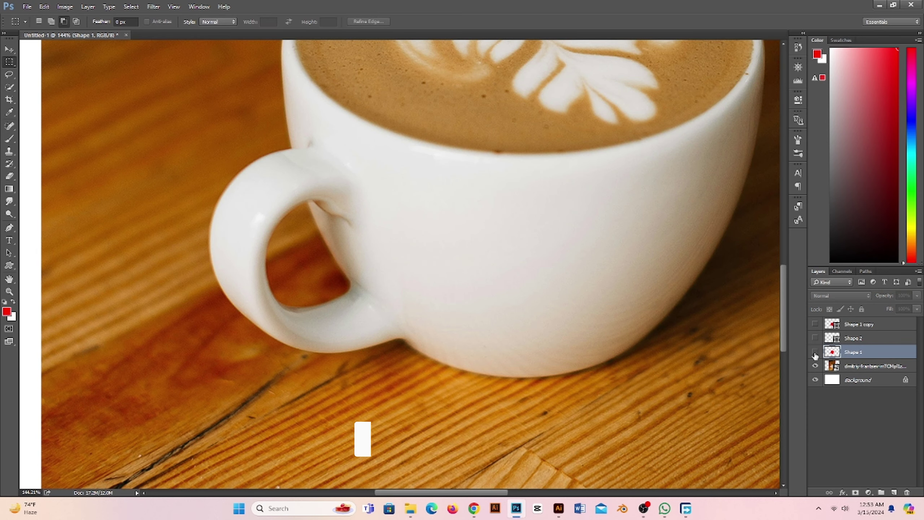
click(858, 323)
key(Delete)
Step: Pen-trace a closed outline around the whole lemon
drag(543, 214, 530, 277)
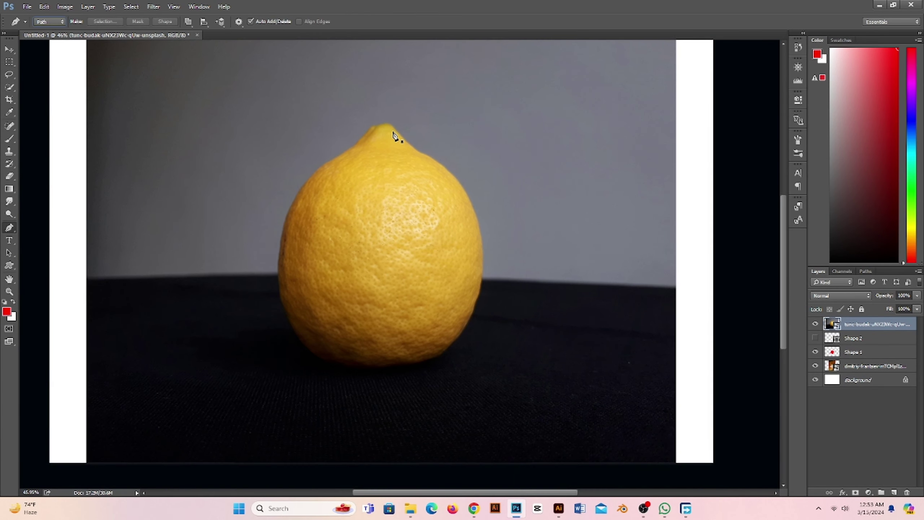
click(486, 243)
drag(469, 280, 475, 225)
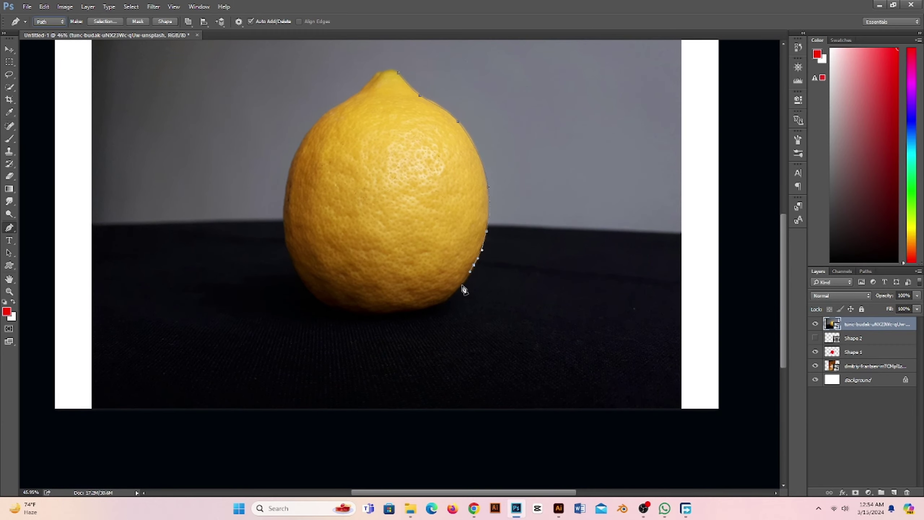
click(290, 249)
drag(291, 237, 286, 304)
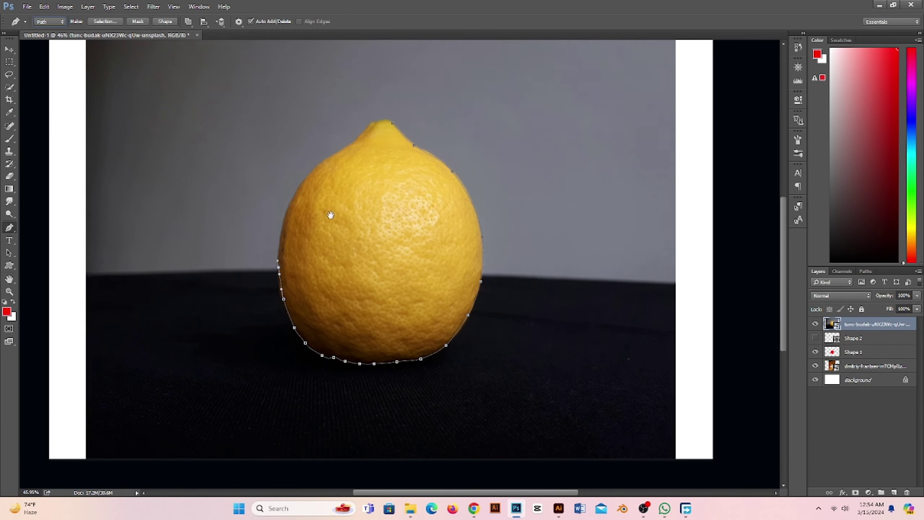
click(297, 209)
click(323, 179)
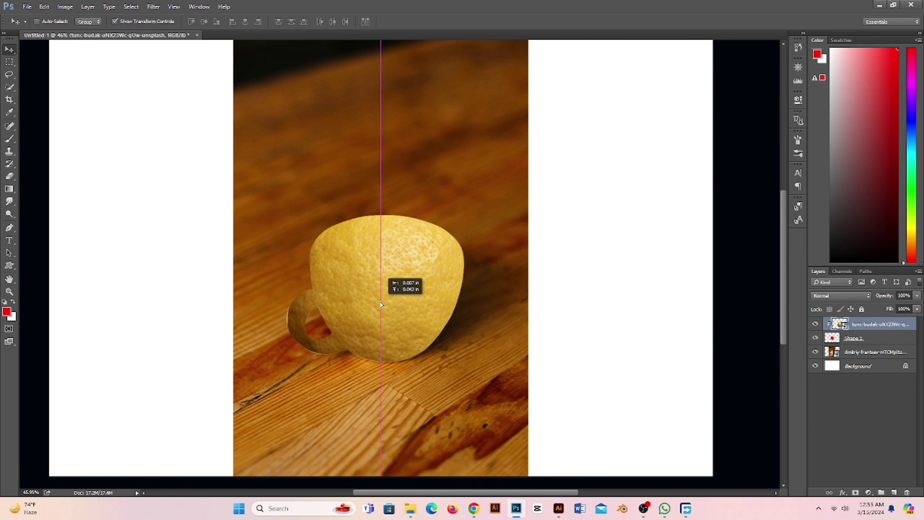
Step: Free-transform the lemon texture so it covers the cup shape
key(ctrl+t)
drag(442, 298, 458, 330)
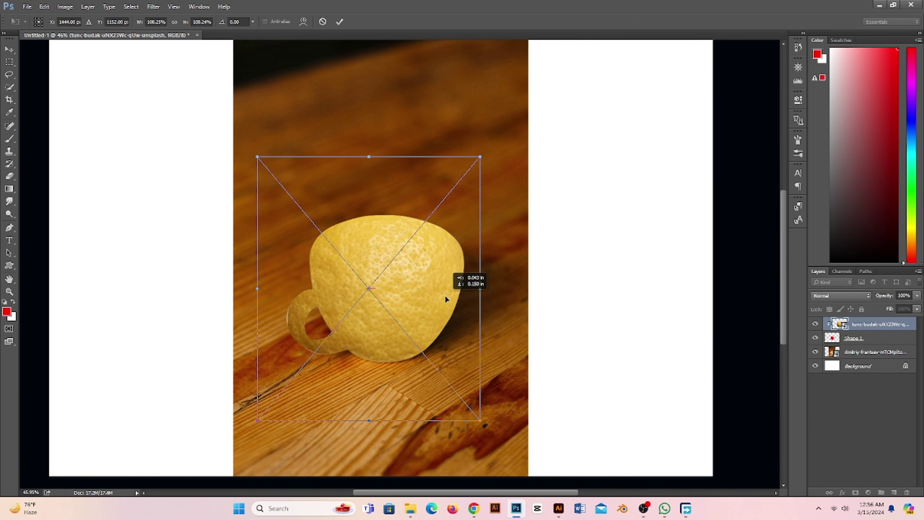
key(Return)
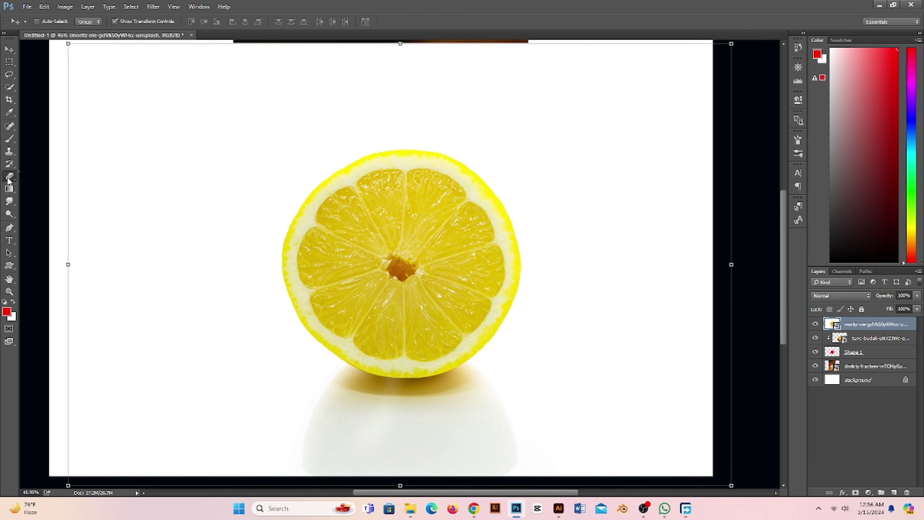
Step: Confirm the placed lemon-half photo and lasso-delete the cream shadow under the slice
key(Return)
click(10, 62)
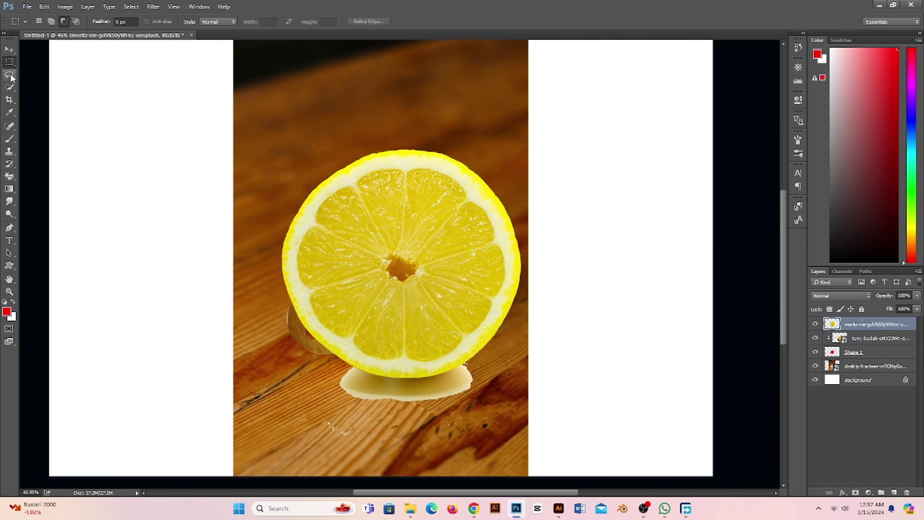
click(9, 75)
scroll(426, 456, up, 1)
scroll(426, 455, up, 2)
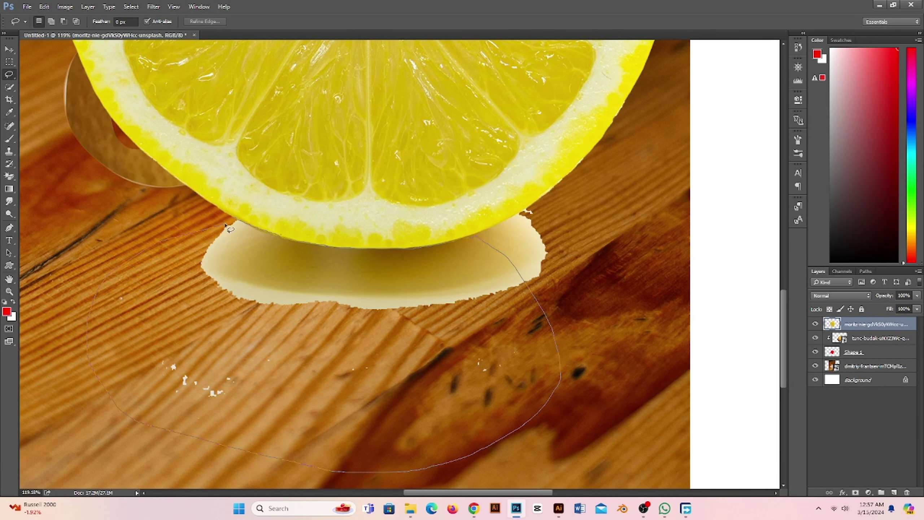
drag(229, 228, 228, 224)
key(Delete)
Step: Lasso-delete the remaining shadow piece near the rim, deselect, and zoom to fit the canvas
scroll(527, 236, up, 3)
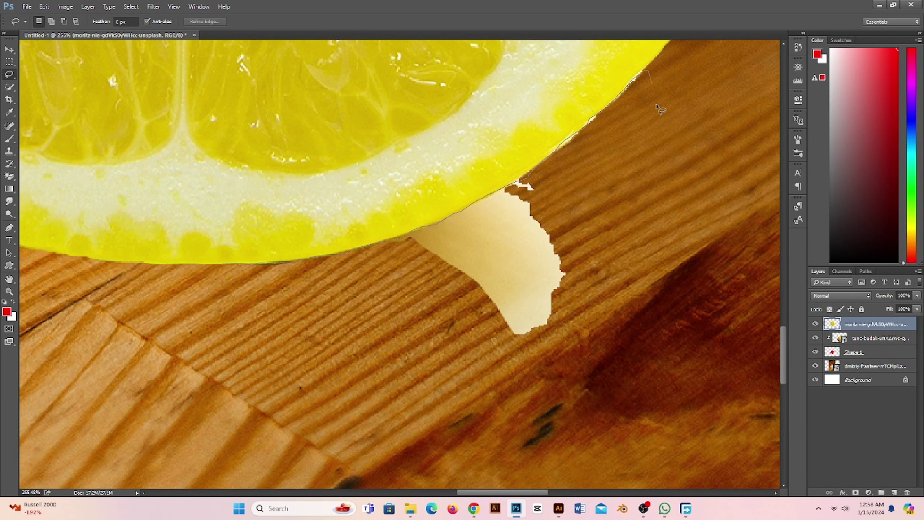
drag(213, 269, 220, 262)
key(Delete)
key(ctrl+d)
key(ctrl+0)
Step: Squash and widen the lemon slice into a flat, slightly tilted oval spanning the cup
key(v)
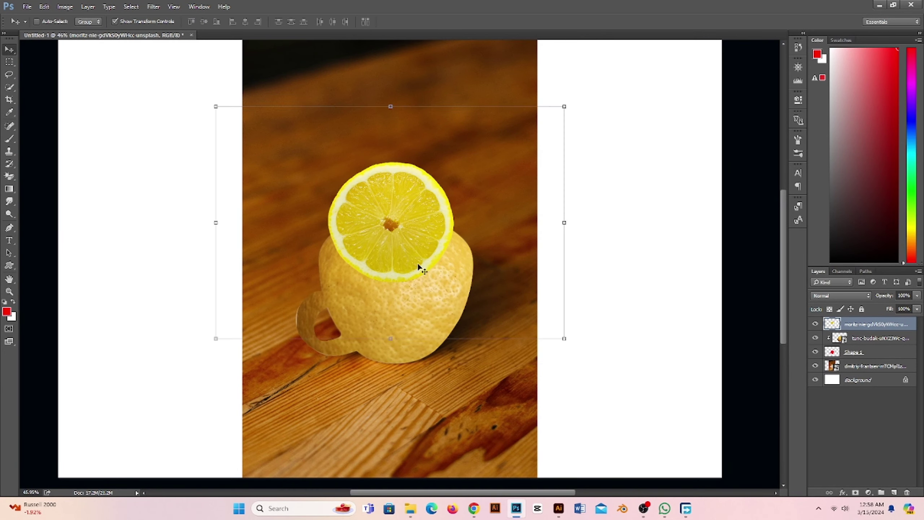
drag(571, 256, 425, 279)
scroll(413, 301, up, 3)
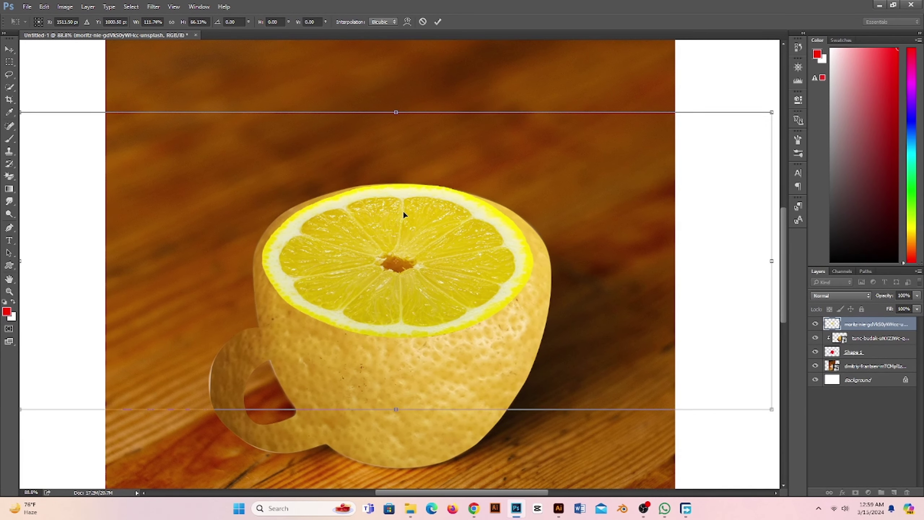
drag(396, 112, 397, 136)
drag(757, 224, 763, 225)
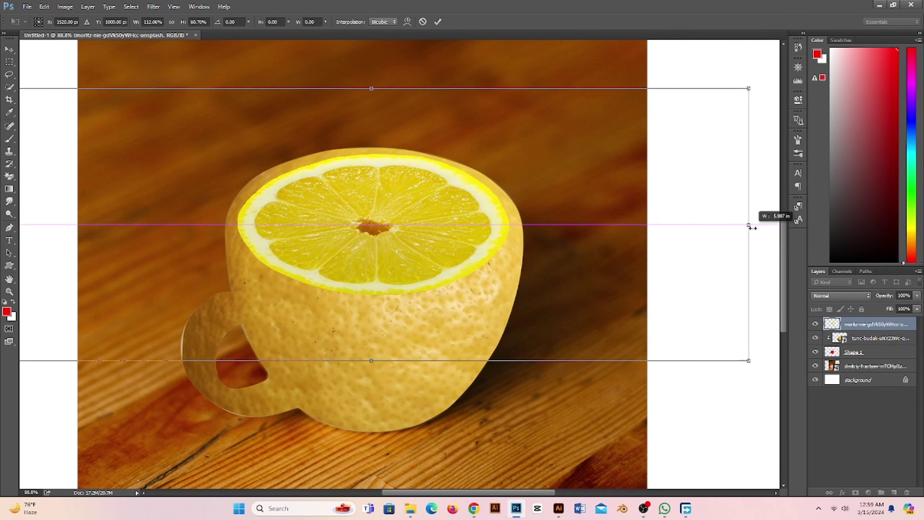
scroll(426, 234, down, 1)
drag(701, 224, 718, 224)
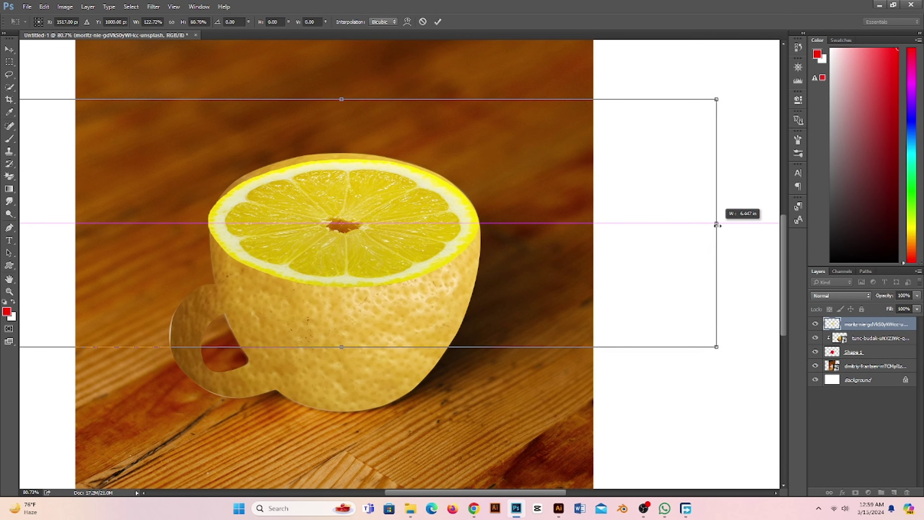
drag(367, 98, 343, 103)
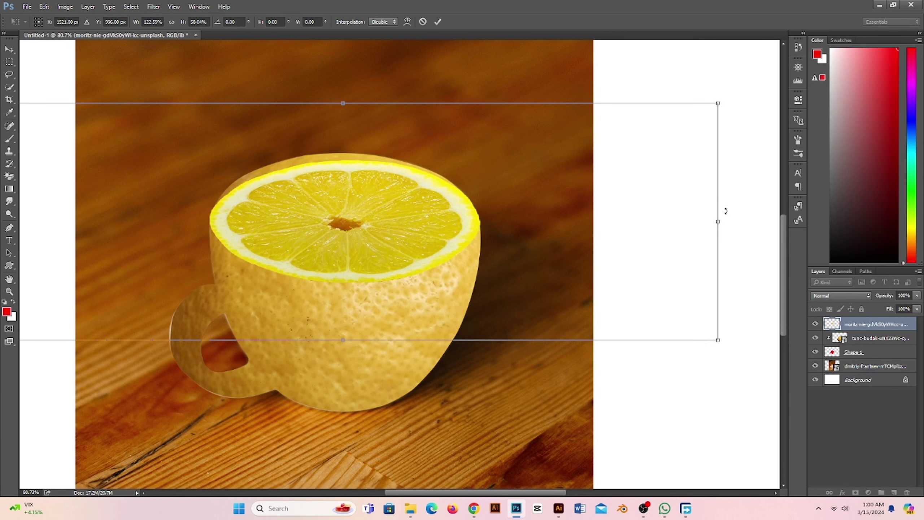
drag(726, 212, 728, 153)
drag(432, 271, 471, 258)
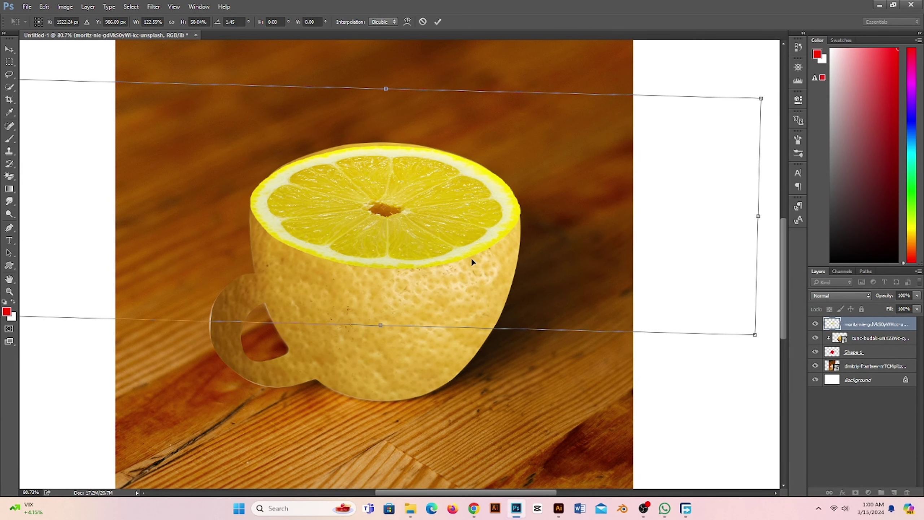
key(ctrl+z)
Step: Warp the slice's top, bottom and left edges to follow the cup rim
right_click(603, 201)
click(626, 264)
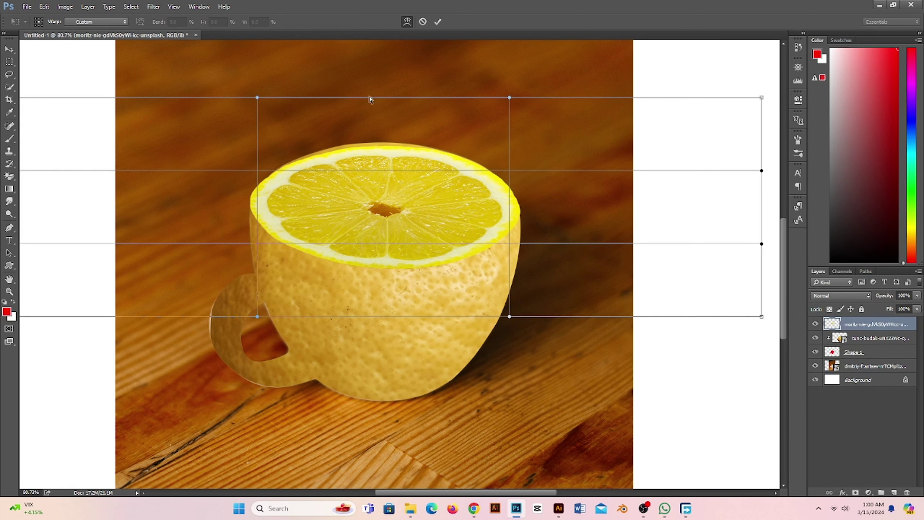
drag(382, 171, 382, 166)
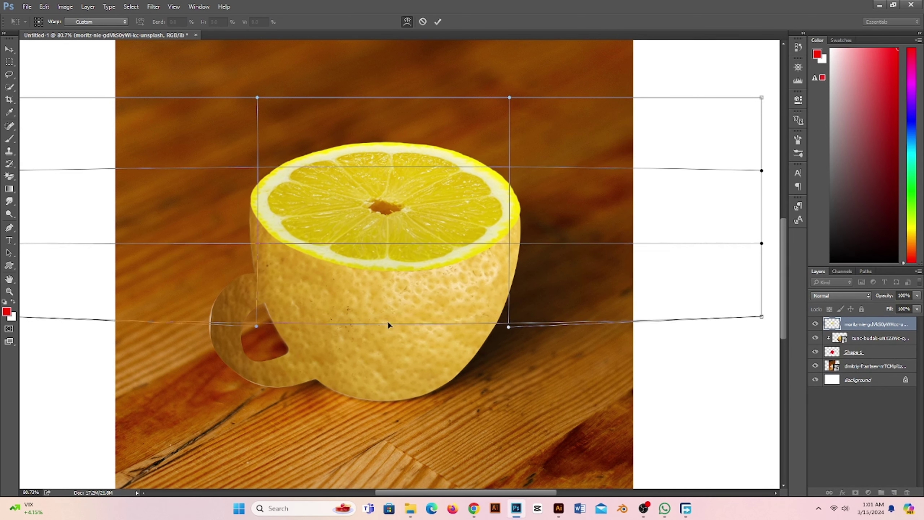
drag(387, 320, 381, 306)
drag(764, 207, 757, 216)
drag(20, 214, 52, 224)
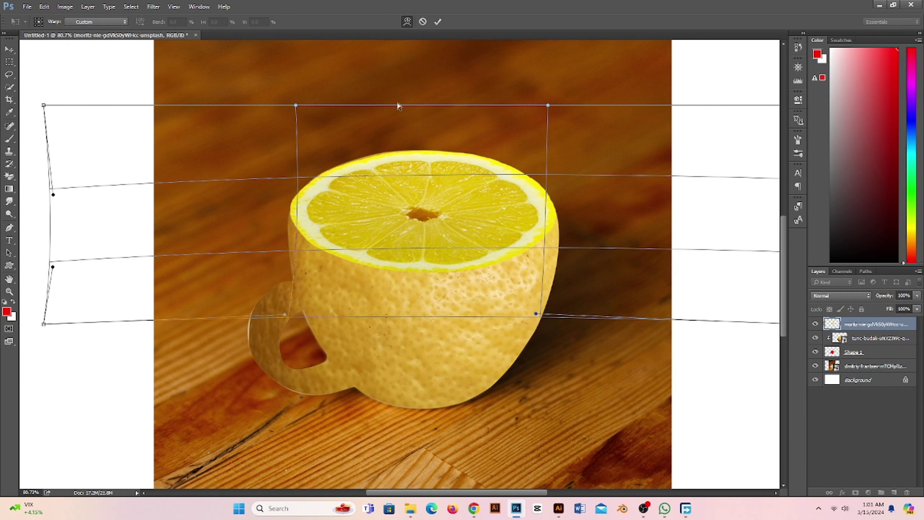
Step: Commit the warp and add a lemon-sampled yellow Solid Color fill with a changed blend mode
key(Return)
ctrl+click(894, 492)
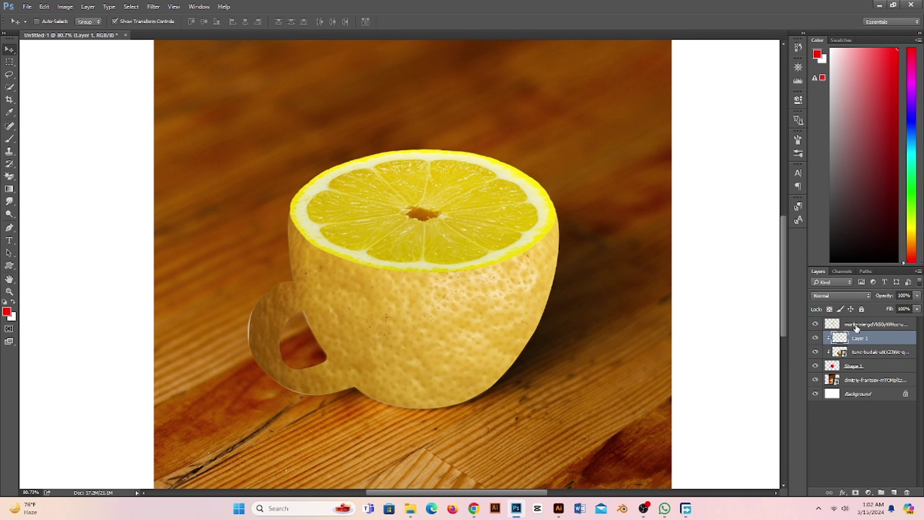
click(868, 492)
click(792, 278)
click(504, 237)
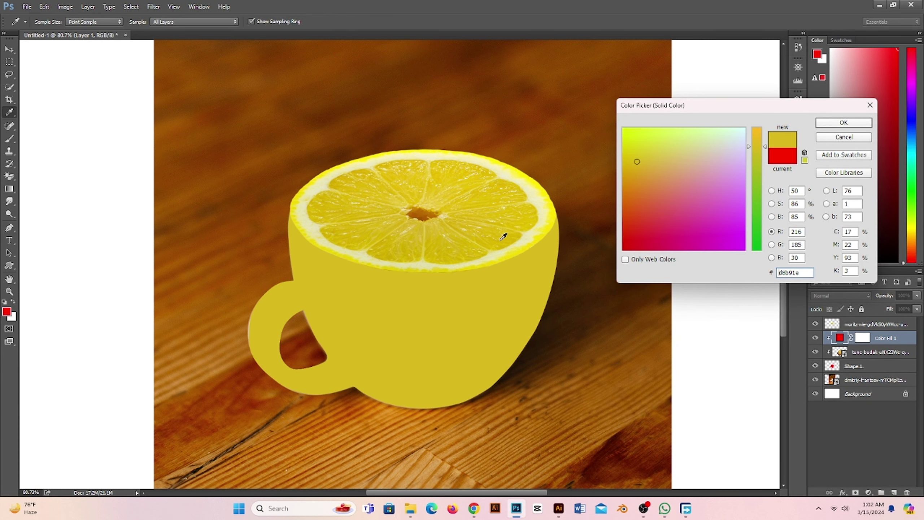
click(836, 123)
click(837, 295)
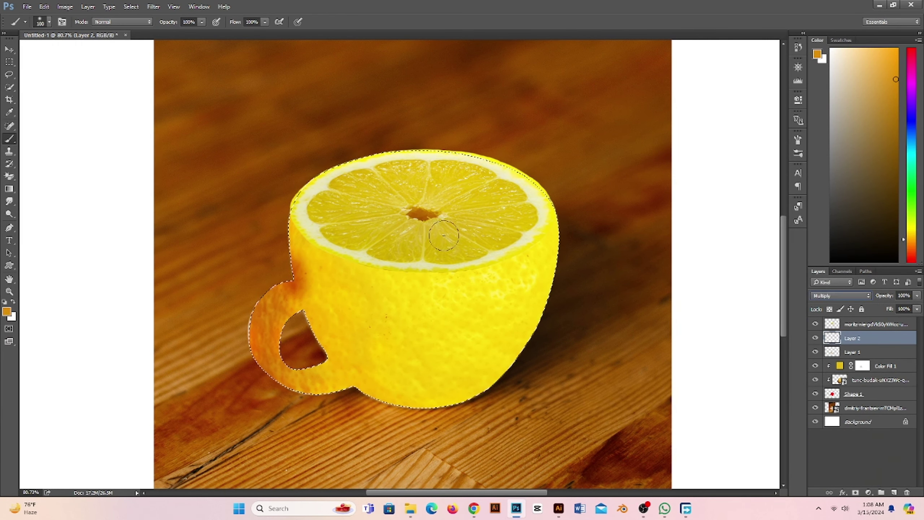
Step: Paint darker warm shading on the cup handle, then switch to orange-red with a larger brush
click(6, 311)
click(843, 124)
mouse_move(262, 338)
mouse_down()
mouse_move(352, 322)
mouse_move(292, 271)
mouse_up()
key(bracketright)
key(bracketright)
key(bracketright)
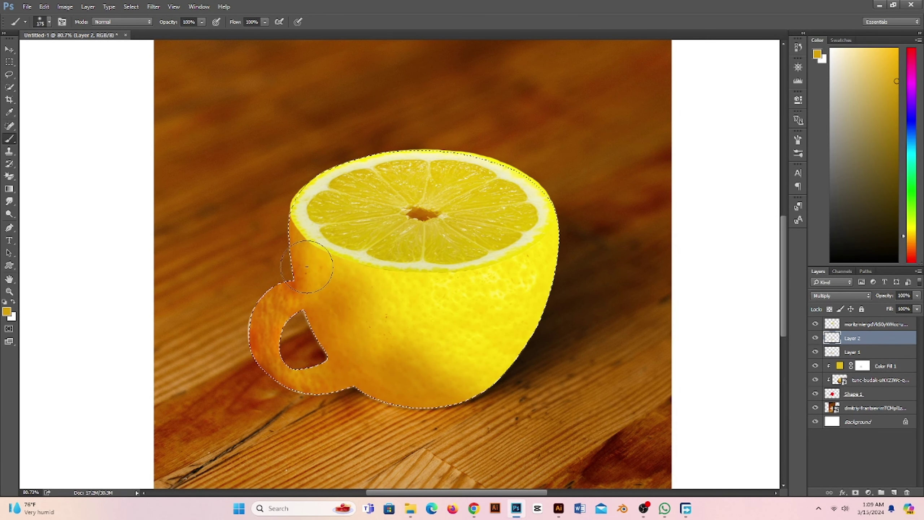
click(7, 311)
click(841, 124)
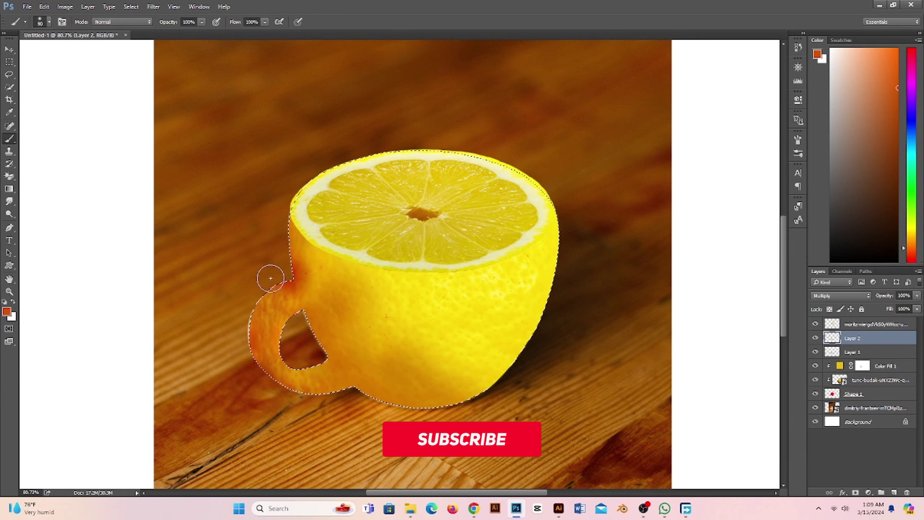
key(bracketright)
key(bracketright)
key(bracketright)
Step: Change the painting colour to golden orange, then to a yellow sampled from the lemon
click(6, 311)
click(628, 175)
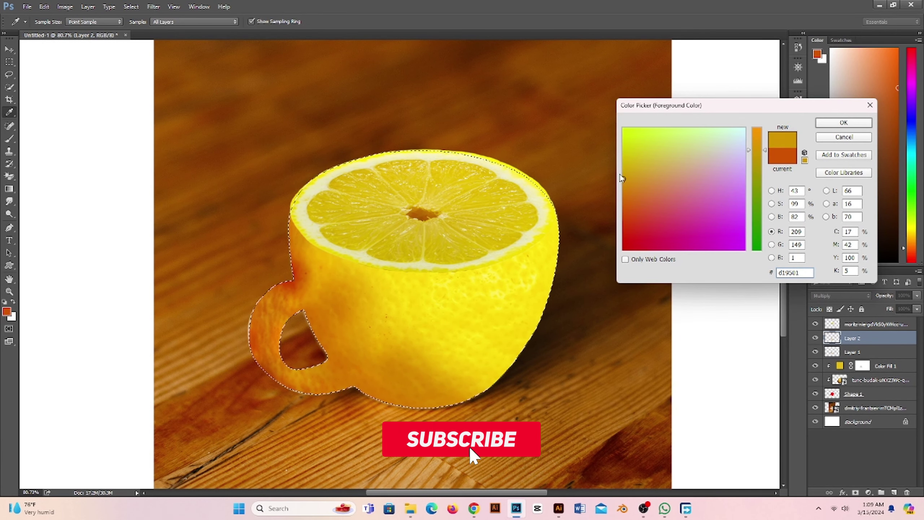
click(844, 124)
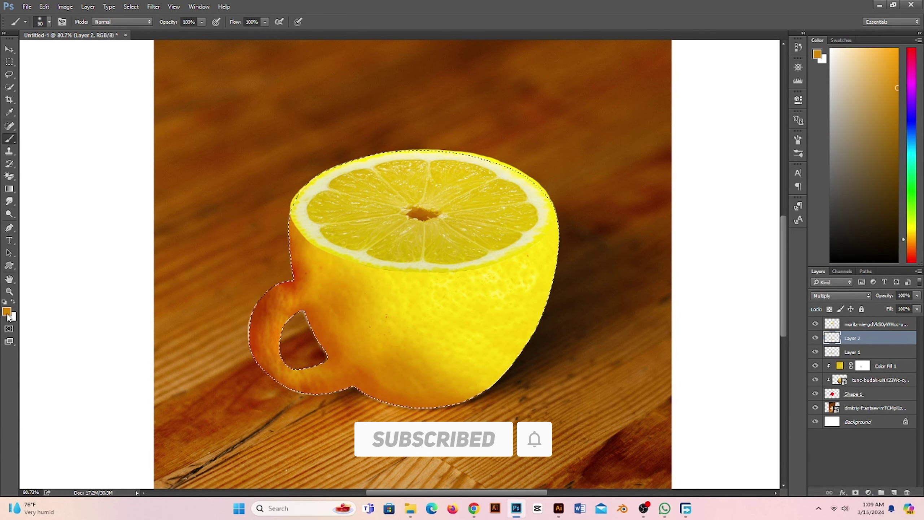
click(6, 311)
click(458, 251)
click(843, 123)
click(7, 311)
click(373, 272)
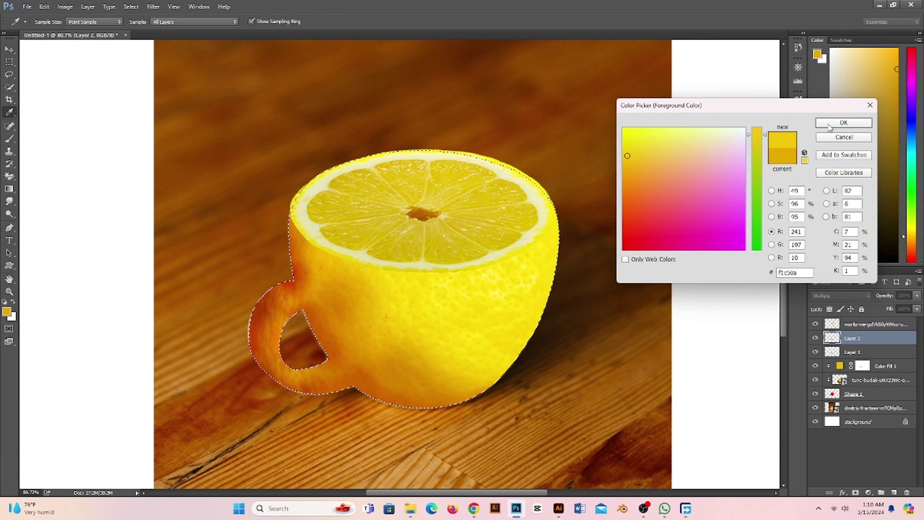
click(829, 124)
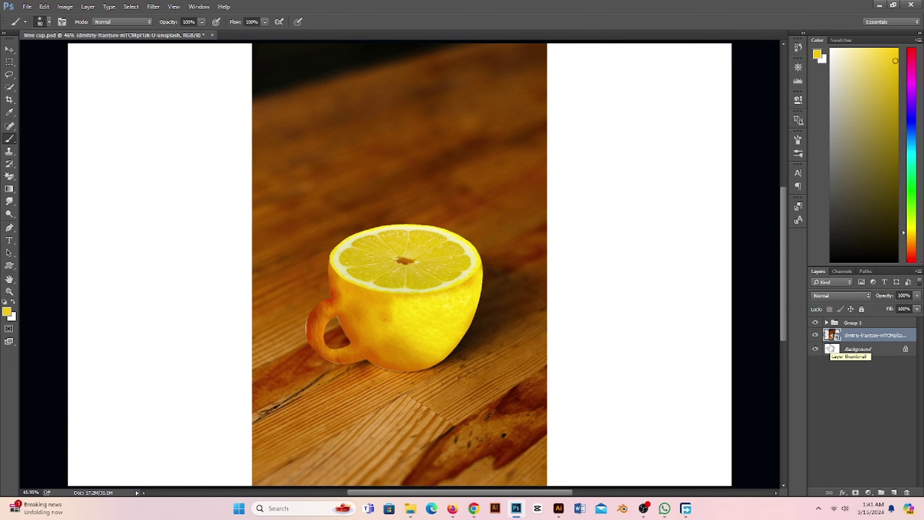
Step: Hide the wood background and enlarge the lemon cup group
click(815, 335)
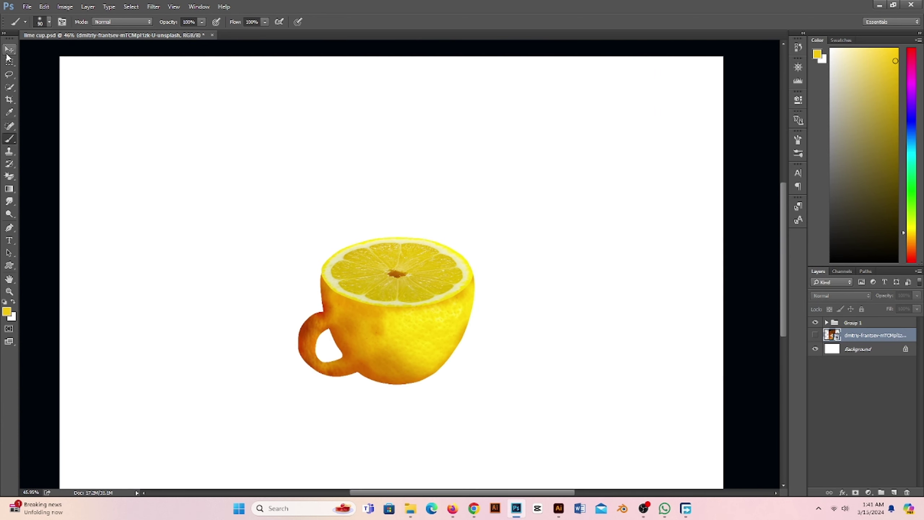
click(853, 322)
key(v)
drag(430, 282, 465, 262)
Step: Place the lemon-half photo, then enlarge it and move it to the right
click(411, 509)
drag(478, 136, 373, 453)
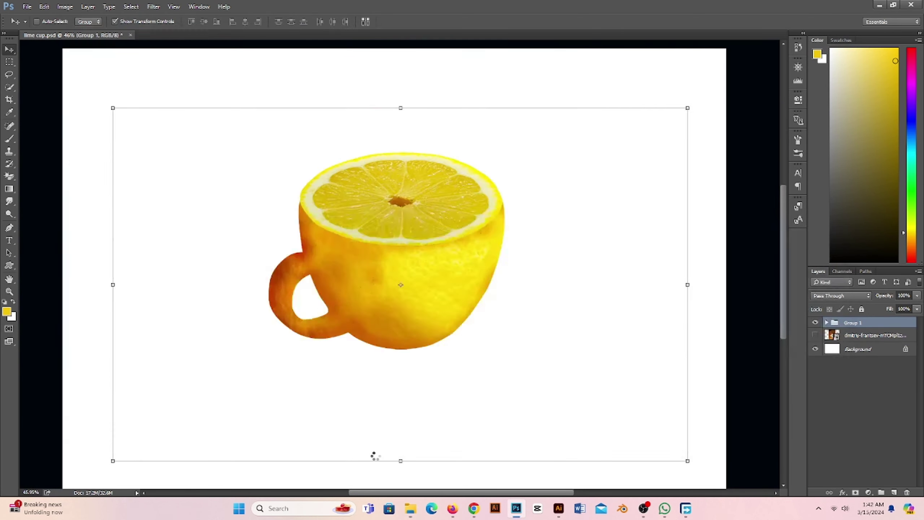
click(9, 177)
key(Return)
key(ctrl+t)
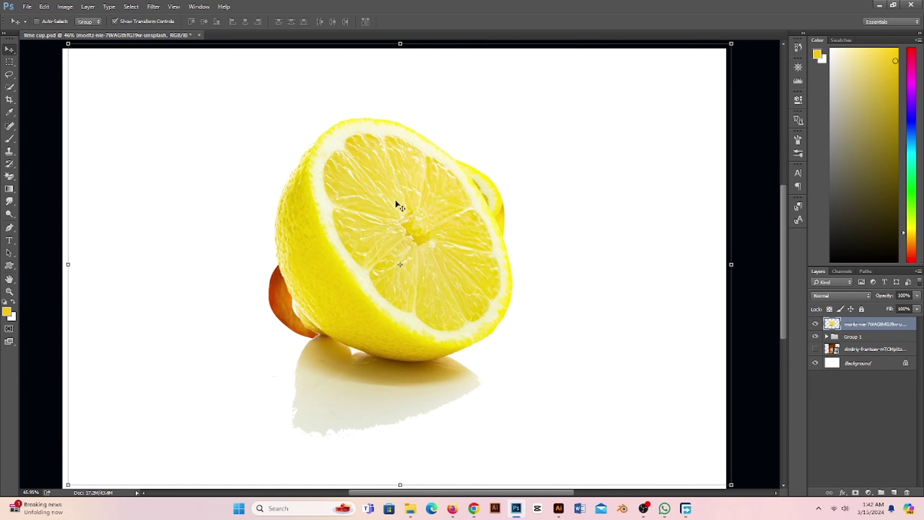
mouse_move(398, 204)
mouse_down()
mouse_move(448, 295)
mouse_move(436, 213)
mouse_up()
key(Return)
Step: Erase the lemon's white background, then pen-trace and delete the shadow beneath it
click(510, 419)
scroll(607, 353, up, 3)
key(p)
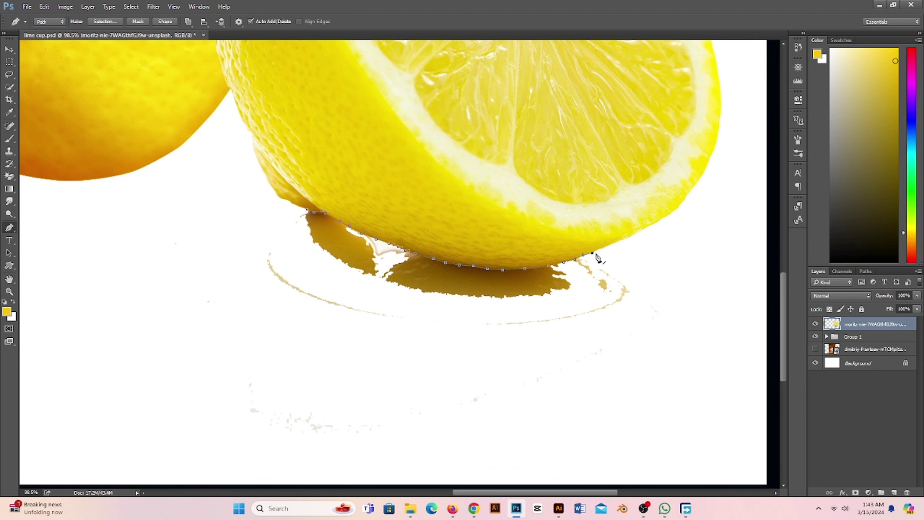
click(618, 259)
click(660, 284)
click(683, 359)
click(605, 419)
click(280, 438)
drag(190, 426, 145, 334)
click(112, 24)
key(Delete)
Step: Deselect, fit the view, and move the lemon half in front of the cup
key(ctrl+d)
key(ctrl+0)
key(v)
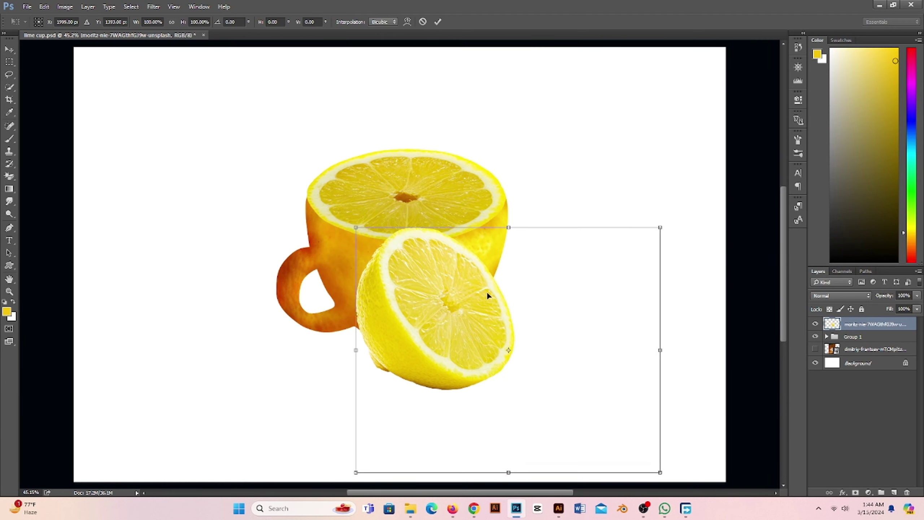
drag(487, 292, 565, 435)
Step: Lasso the white strip on the cup's edge and delete it
key(l)
drag(367, 155, 293, 165)
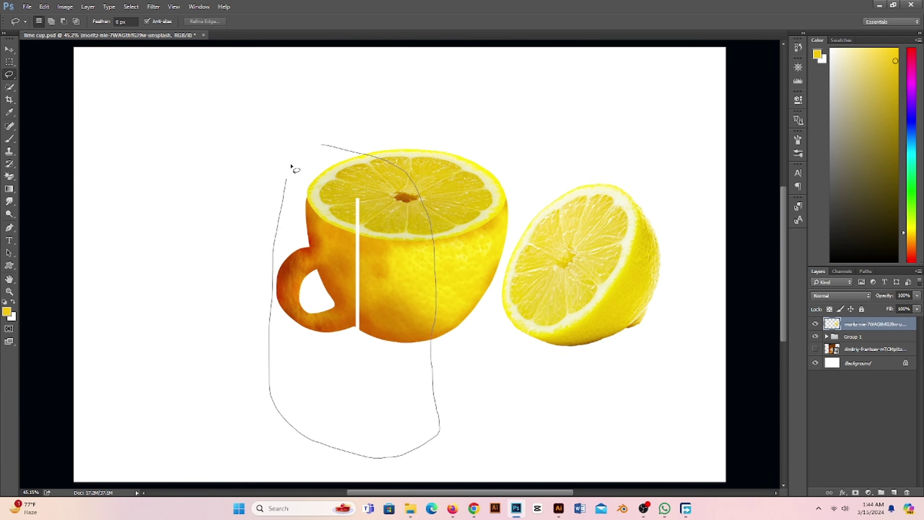
key(Delete)
key(ctrl+d)
Step: Rotate and reposition the lemon half beside the cup, placing its layer beneath the cup group
key(v)
mouse_move(577, 326)
mouse_down()
mouse_move(554, 297)
mouse_move(291, 320)
mouse_up()
key(ctrl+t)
drag(423, 343, 421, 298)
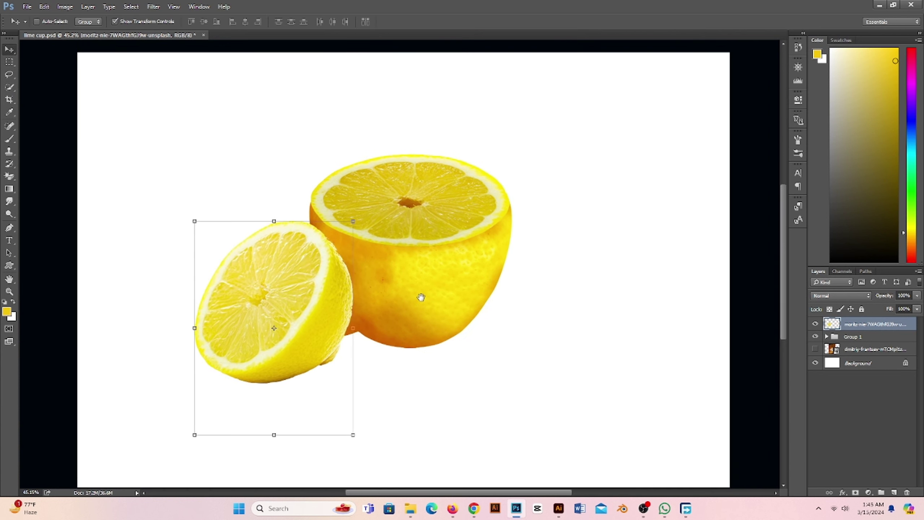
mouse_move(291, 320)
mouse_down()
mouse_move(549, 320)
mouse_move(267, 248)
mouse_up()
key(Return)
key(ctrl+bracketleft)
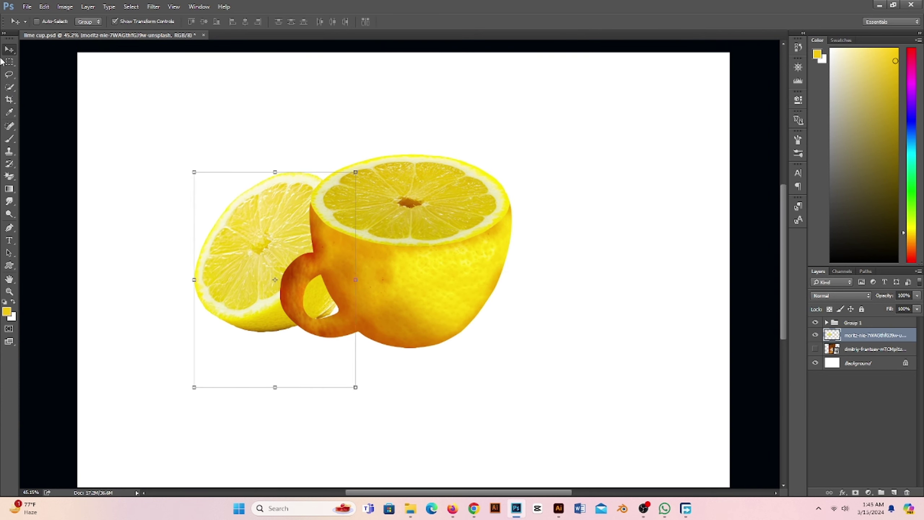
Step: Shift the cup group right and down, then add an orange-yellow Solid Color fill background
click(852, 322)
drag(411, 275, 451, 299)
key(Return)
click(869, 492)
drag(161, 299, 422, 287)
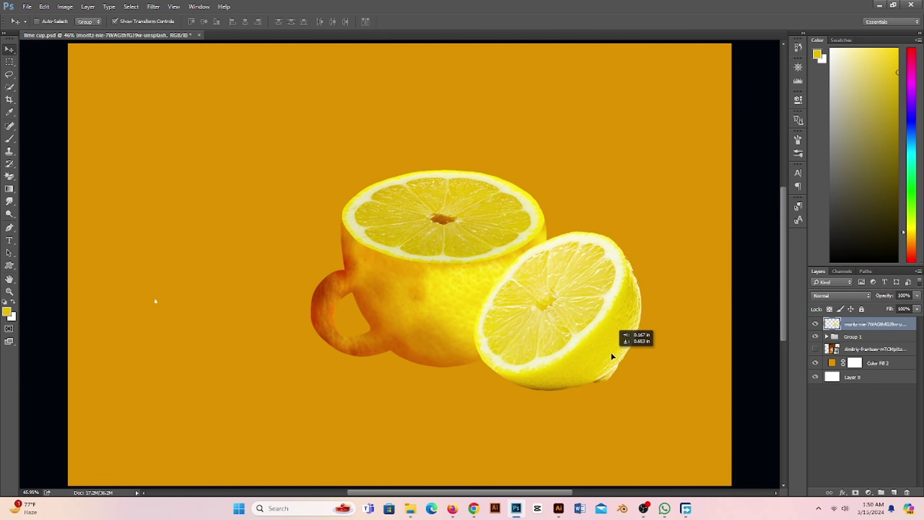
Step: Nudge the cup, scale the lemon half down, and adjust its drop shadow distance
drag(366, 271, 371, 264)
ctrl+click(588, 292)
key(ctrl+t)
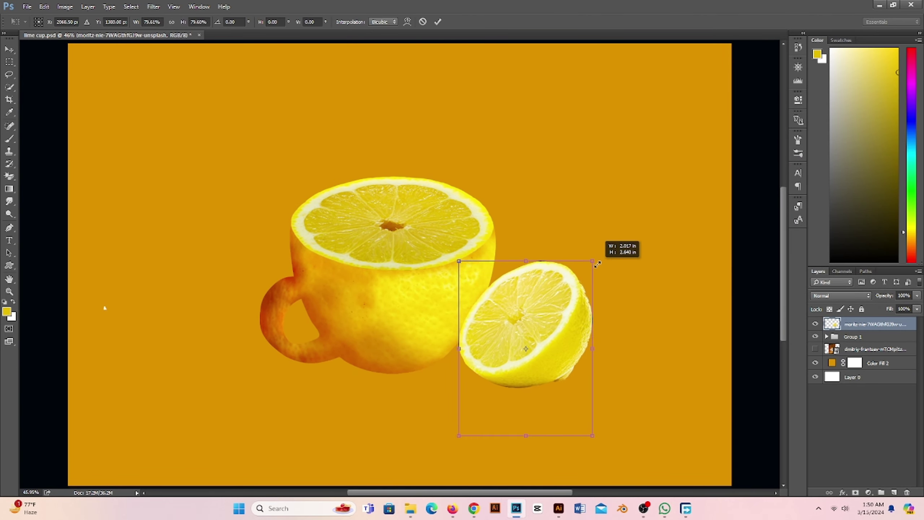
drag(640, 219, 592, 266)
key(Return)
mouse_move(713, 114)
mouse_down()
mouse_move(698, 126)
mouse_move(726, 142)
mouse_up()
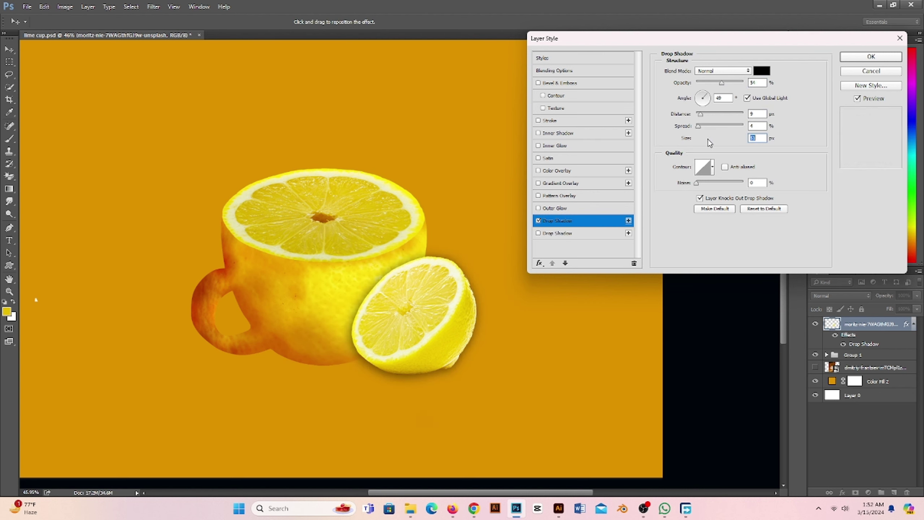
Step: Apply the lemon's drop shadow, add a layer mask, and invert the selection for brushing out excess shadow
click(871, 56)
click(856, 492)
key(b)
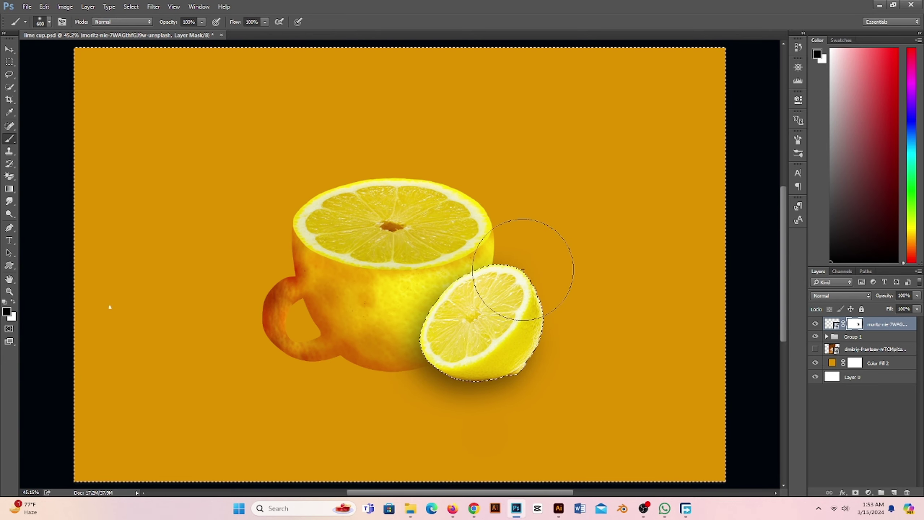
scroll(615, 285, up, 3)
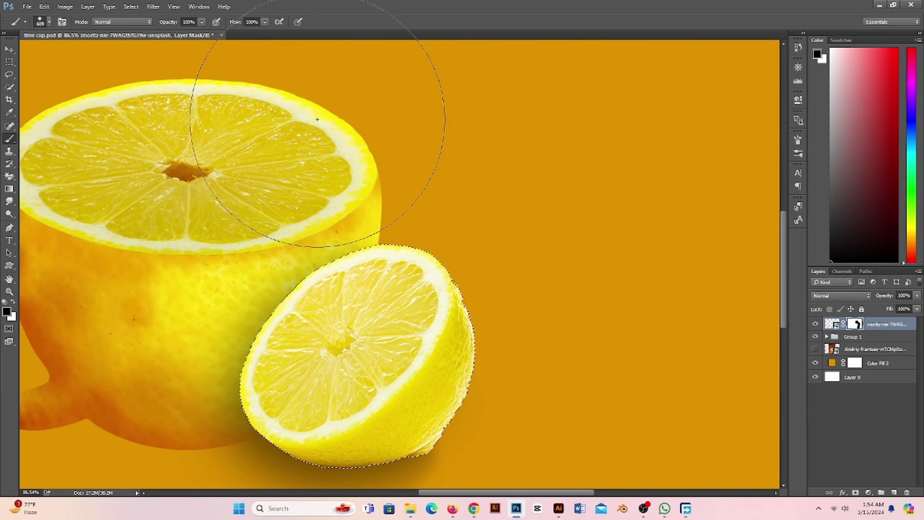
key(ctrl+d)
scroll(478, 188, down, 3)
key(m)
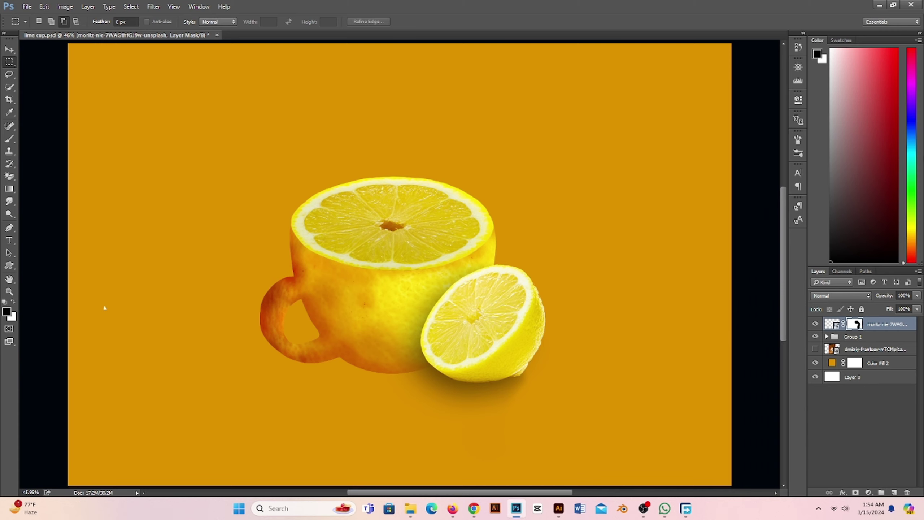
key(ctrl+shift+i)
key(b)
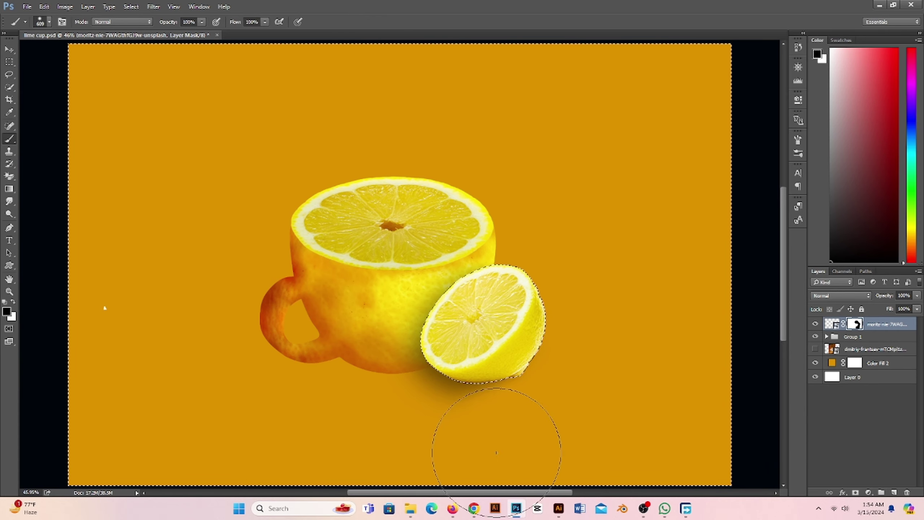
Step: Duplicate Group 1, flip the copy vertically, and place it below the cup as a reflection
key(ctrl+d)
key(v)
click(886, 337)
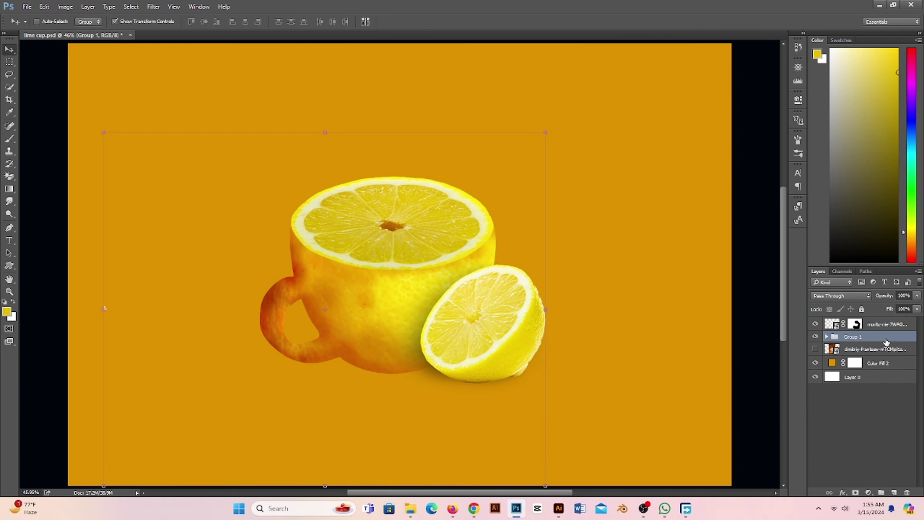
key(ctrl+j)
drag(361, 274, 361, 160)
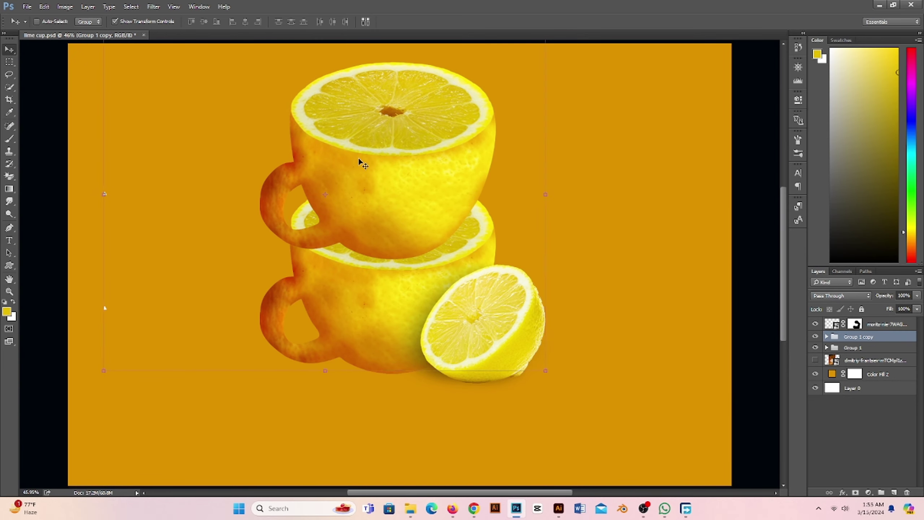
key(ctrl+t)
right_click(546, 371)
click(543, 363)
drag(407, 202, 406, 337)
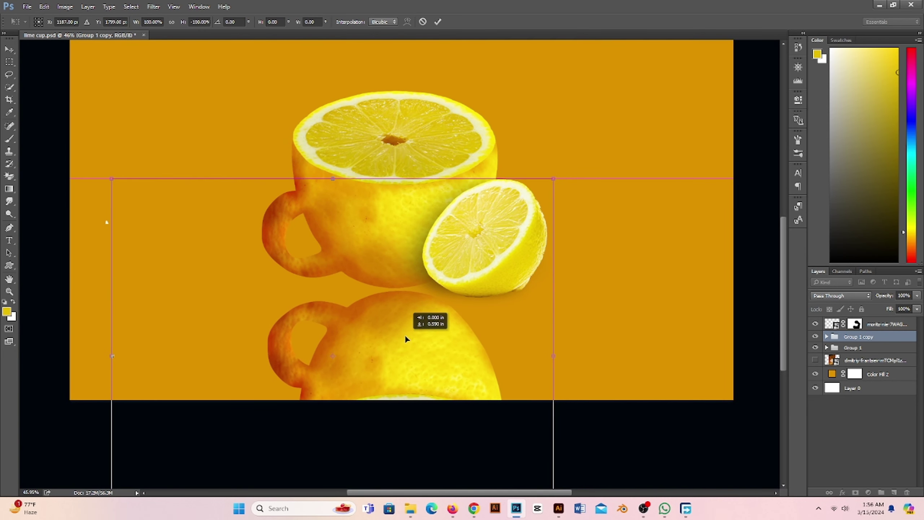
key(Return)
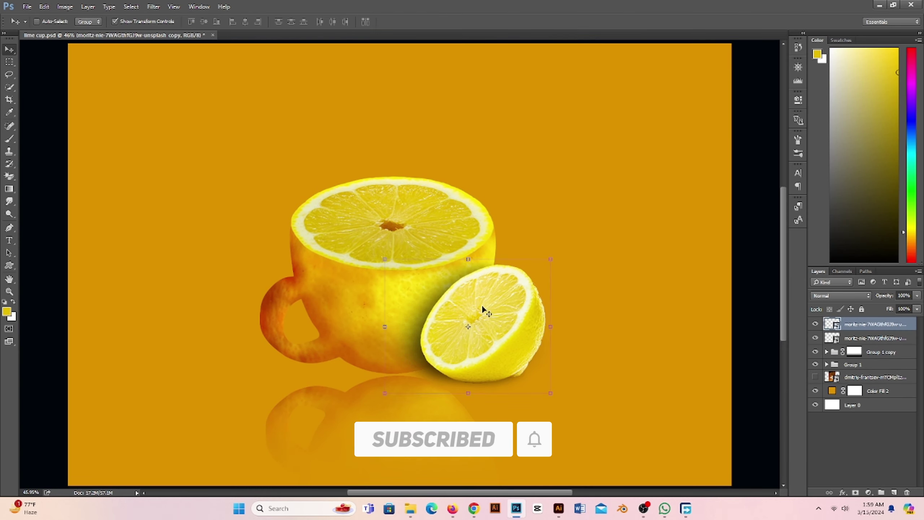
Step: Flip a copy of the lemon half vertically and place it below as a reflection
key(ctrl+t)
right_click(532, 310)
click(560, 514)
drag(498, 369, 497, 453)
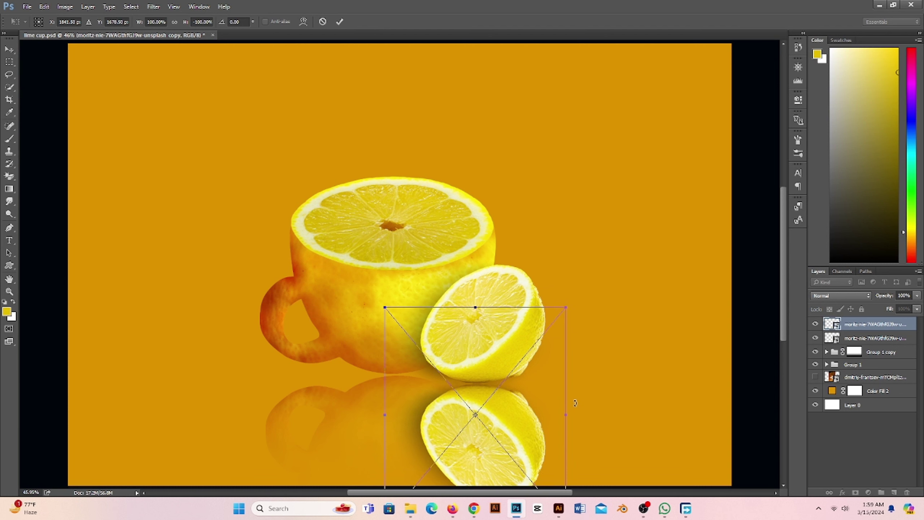
key(Return)
Step: Mask the lemon reflection and fade it downward with the Gradient tool
click(856, 492)
key(g)
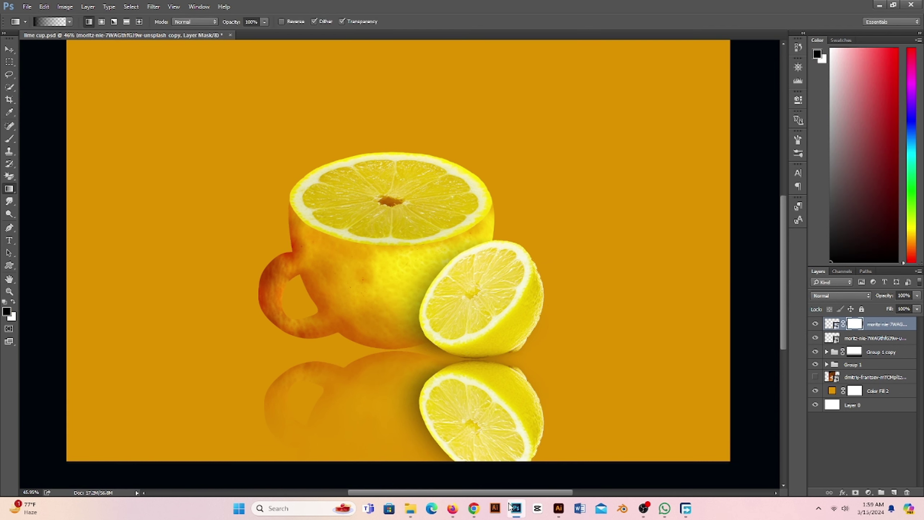
drag(497, 444, 497, 472)
drag(487, 427, 490, 367)
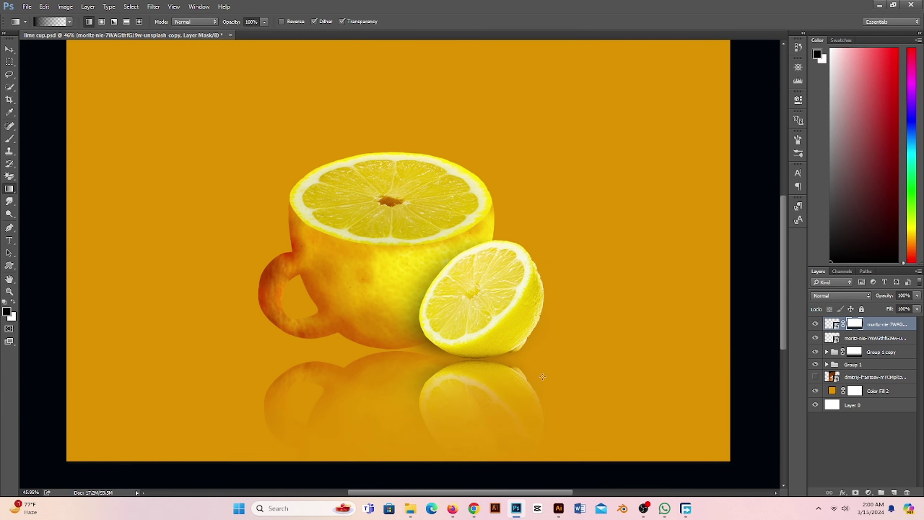
click(865, 356)
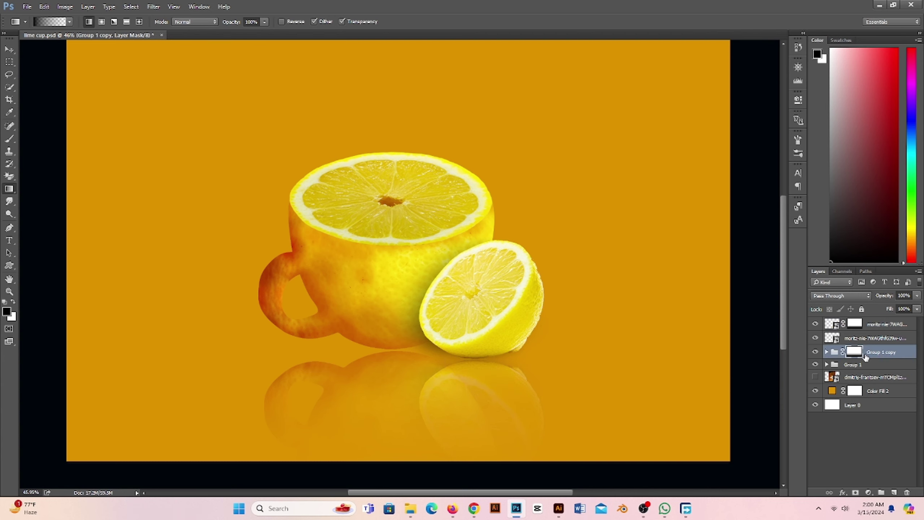
click(860, 328)
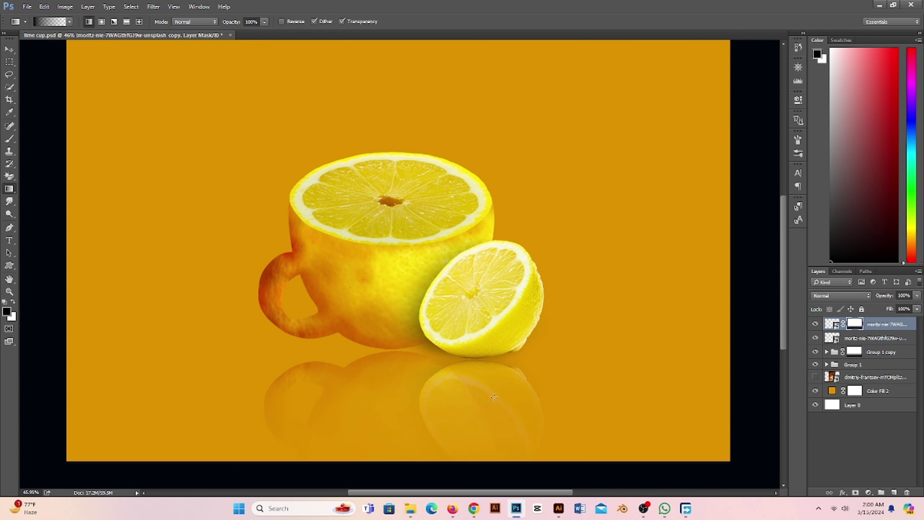
scroll(501, 357, down, 3)
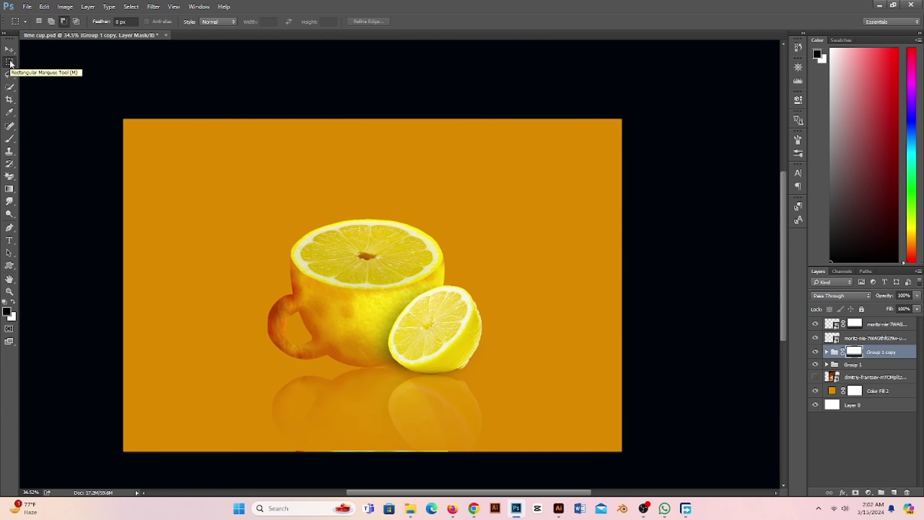
Step: Set the background fill to golden yellow ddaf06 and paint a flattened shadow under the cup and lemon
click(625, 166)
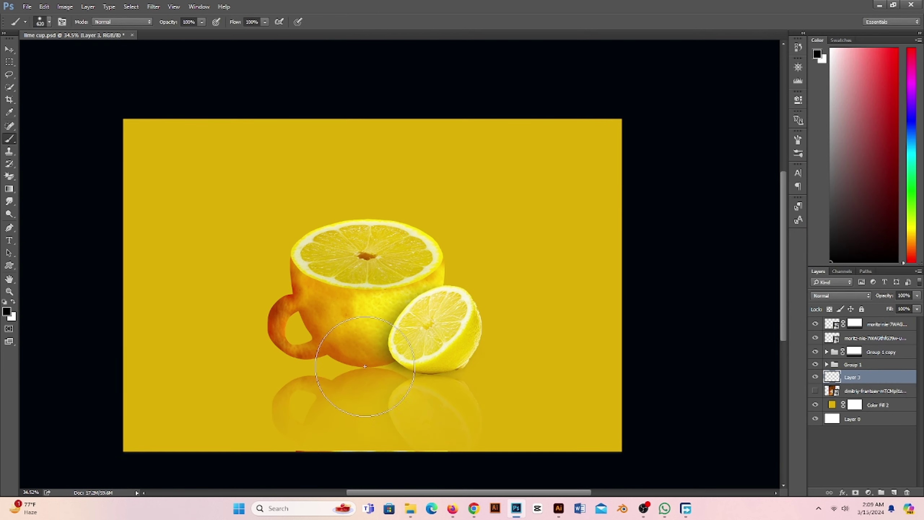
click(366, 378)
key(ctrl+t)
drag(452, 284, 542, 356)
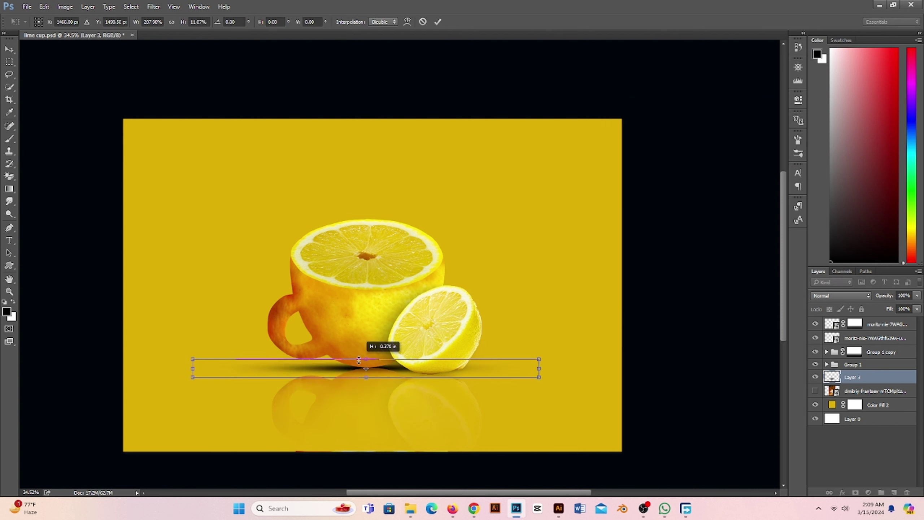
drag(368, 377, 376, 383)
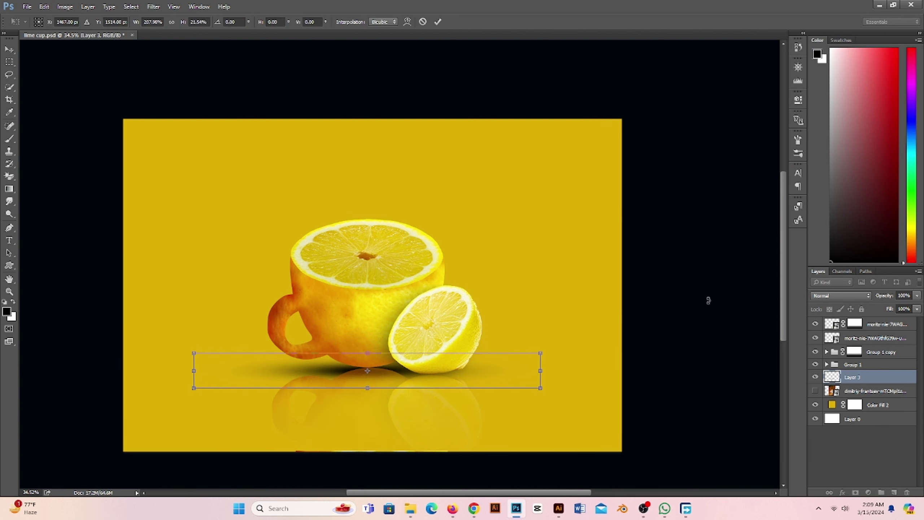
key(Down)
key(Down)
key(Down)
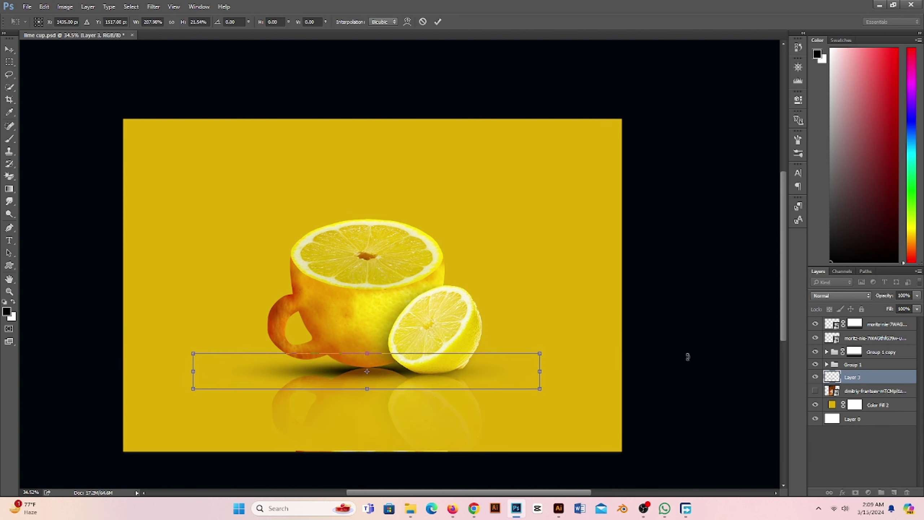
key(Return)
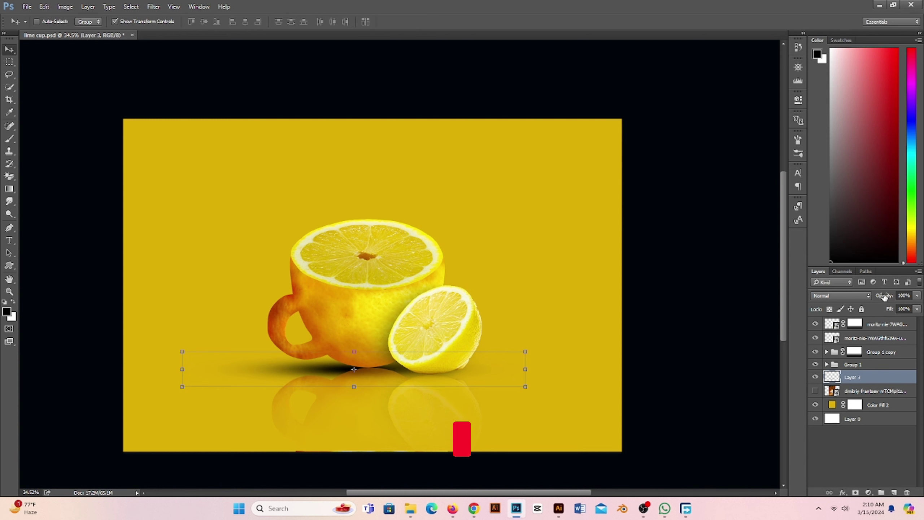
Step: Lower the contact shadow's opacity to 68% and view the whole image
key(ctrl+0)
drag(917, 297, 902, 310)
key(m)
key(ctrl+minus)
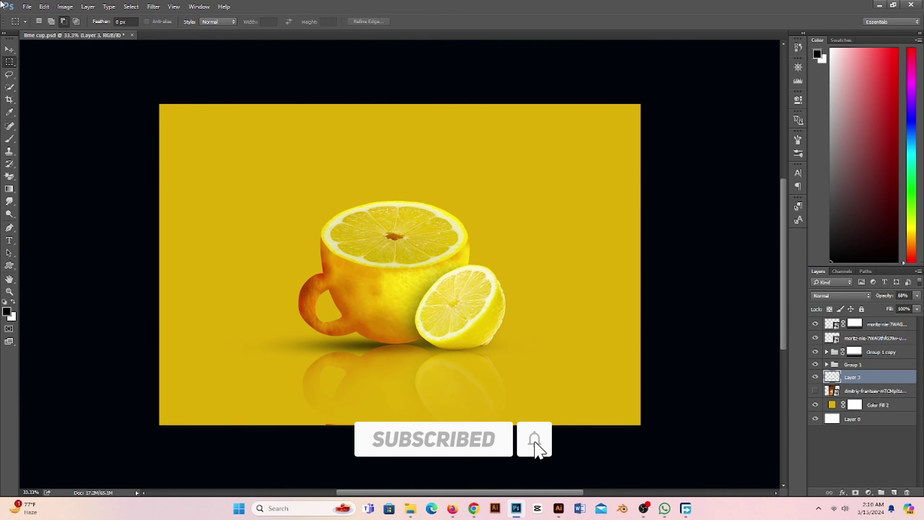